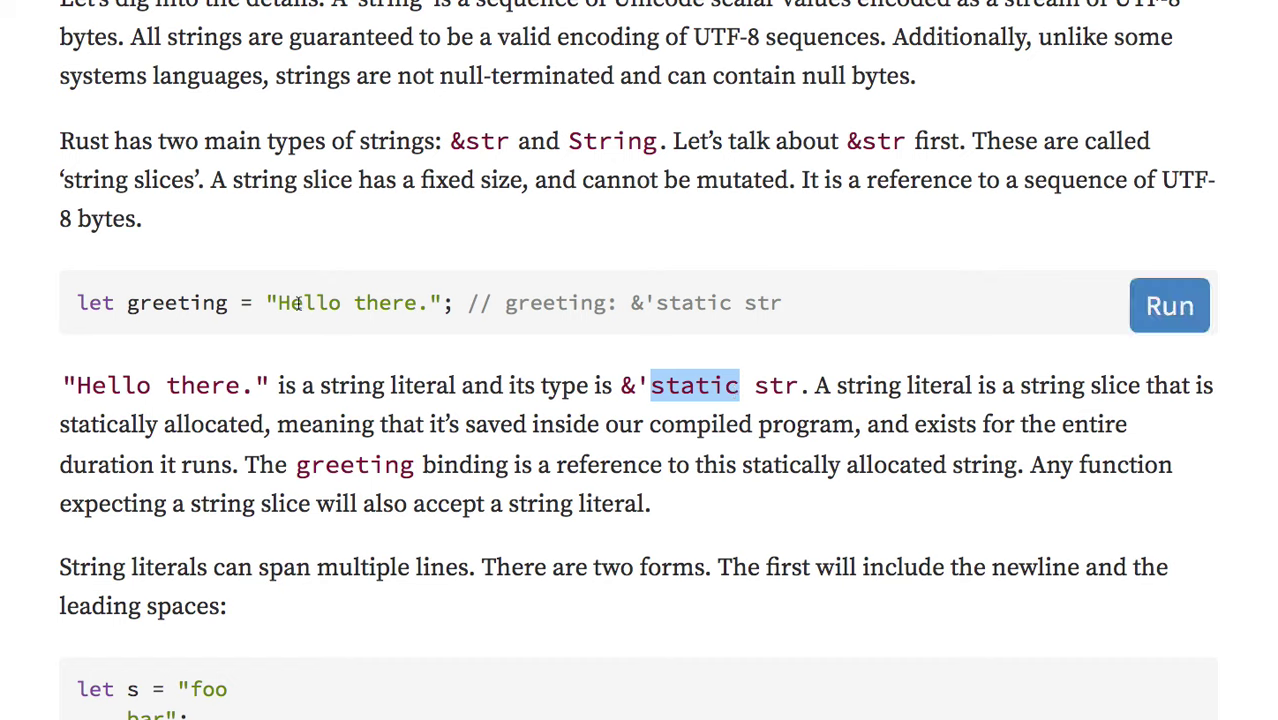
- Examine the greeting string literal example, the String type and each part of the type &'static str
{"action": "left_click_drag", "start_coordinate": [266, 303], "coordinate": [447, 306]}
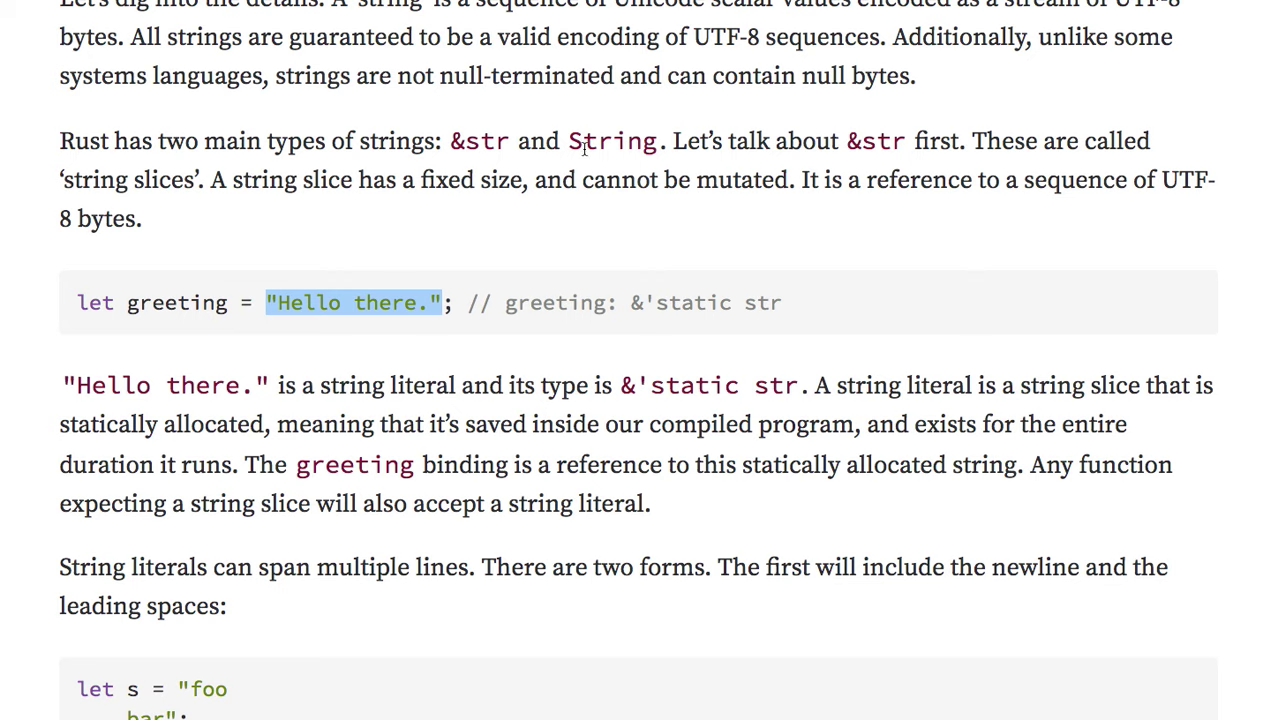
{"action": "left_click_drag", "start_coordinate": [567, 141], "coordinate": [661, 145]}
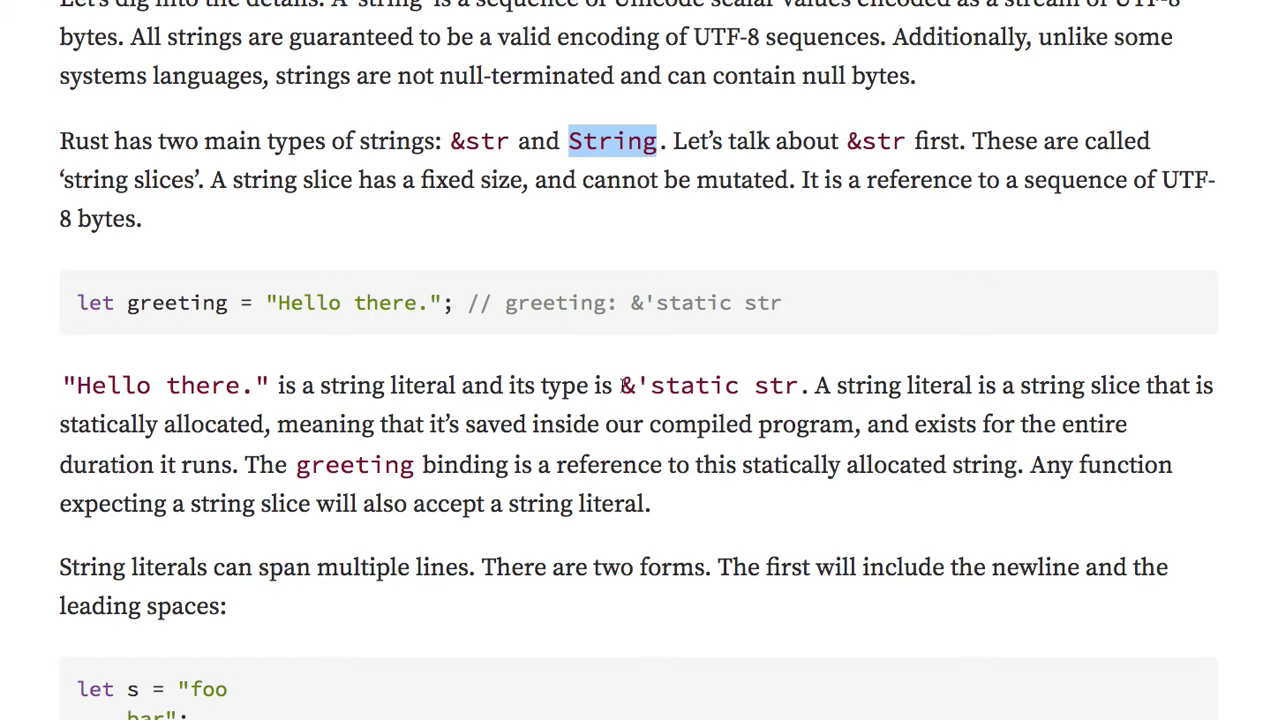
{"action": "left_click_drag", "start_coordinate": [621, 385], "coordinate": [797, 390]}
{"action": "left_click", "coordinate": [807, 386]}
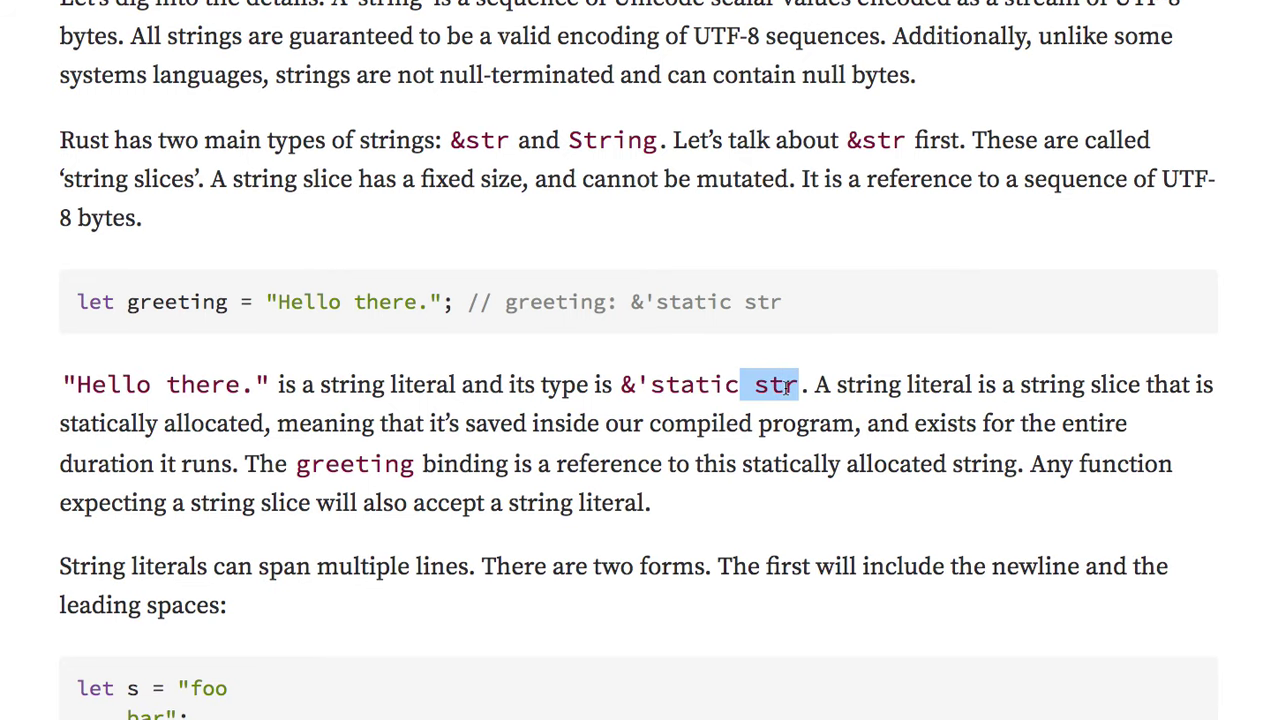
{"action": "left_click_drag", "start_coordinate": [754, 387], "coordinate": [795, 389]}
{"action": "scroll", "coordinate": [795, 388], "scroll_direction": "down", "scroll_amount": 1}
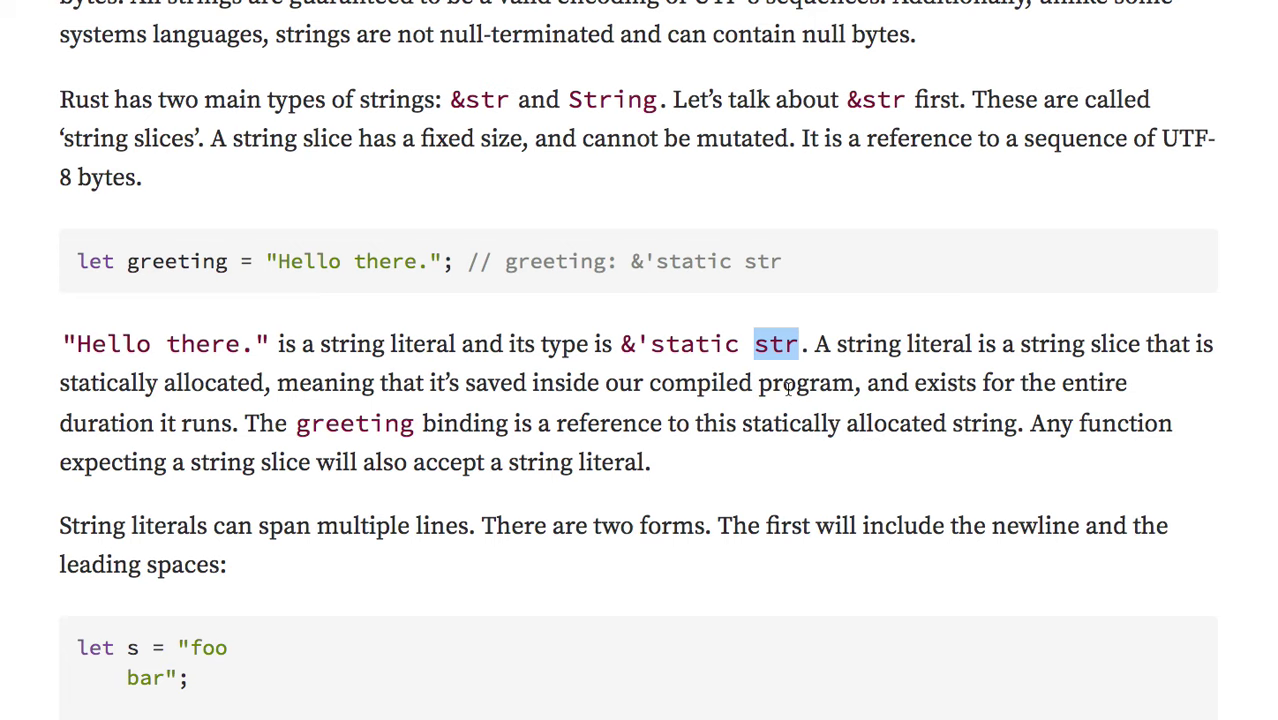
{"action": "left_click_drag", "start_coordinate": [621, 342], "coordinate": [632, 344]}
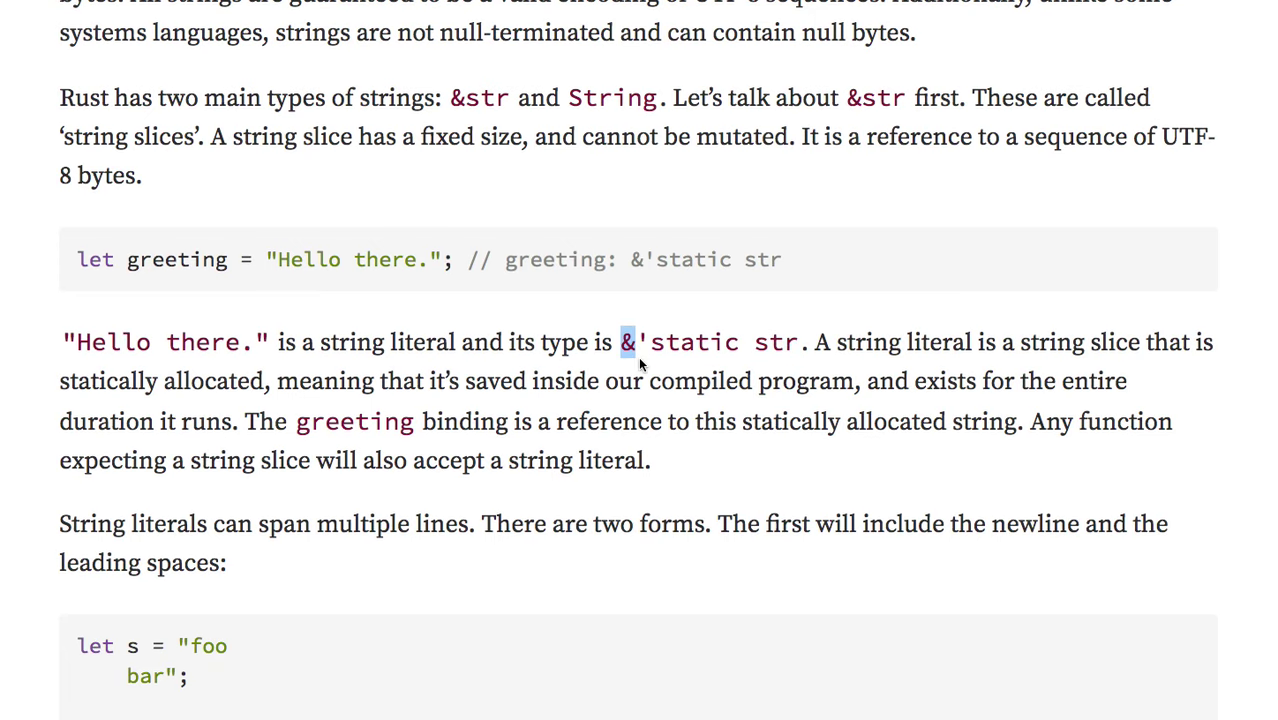
- Examine the two multi-line string literal examples, comparing the leading spaces and newline with the backslash form that produces "foobar"
{"action": "scroll", "coordinate": [638, 356], "scroll_direction": "down", "scroll_amount": 4}
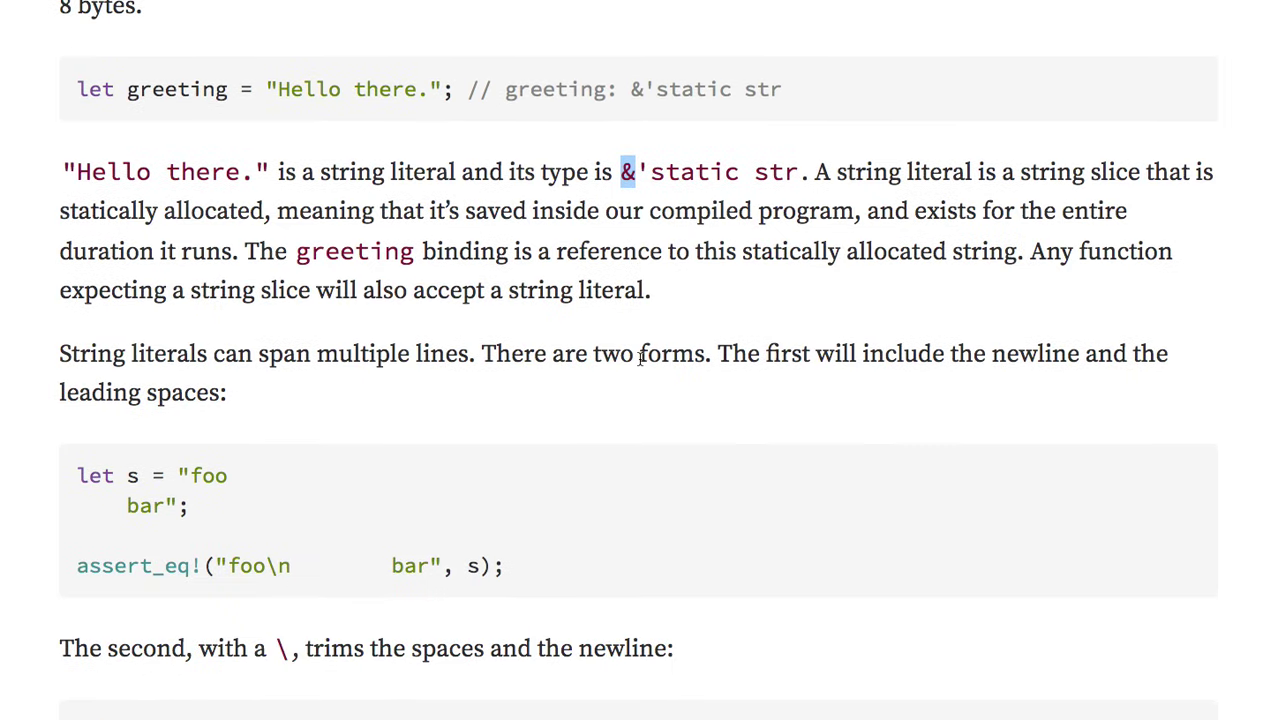
{"action": "scroll", "coordinate": [638, 356], "scroll_direction": "down", "scroll_amount": 4}
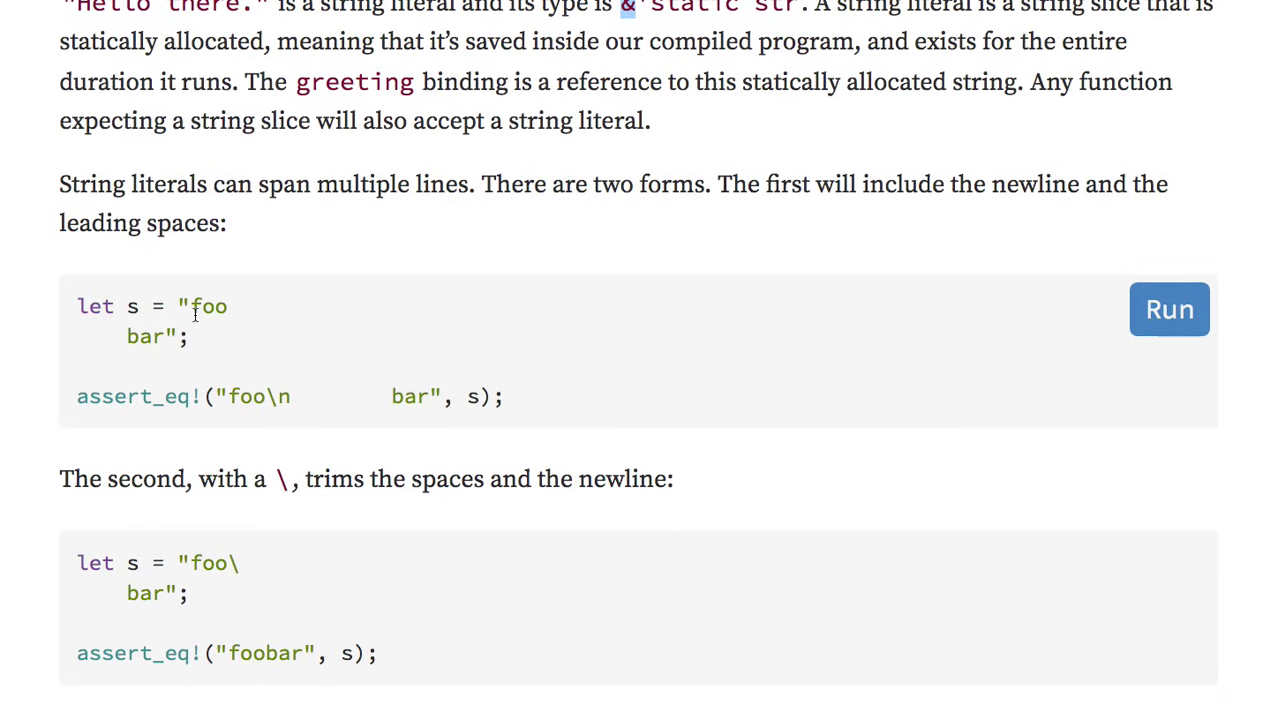
{"action": "left_click_drag", "start_coordinate": [127, 337], "coordinate": [73, 341]}
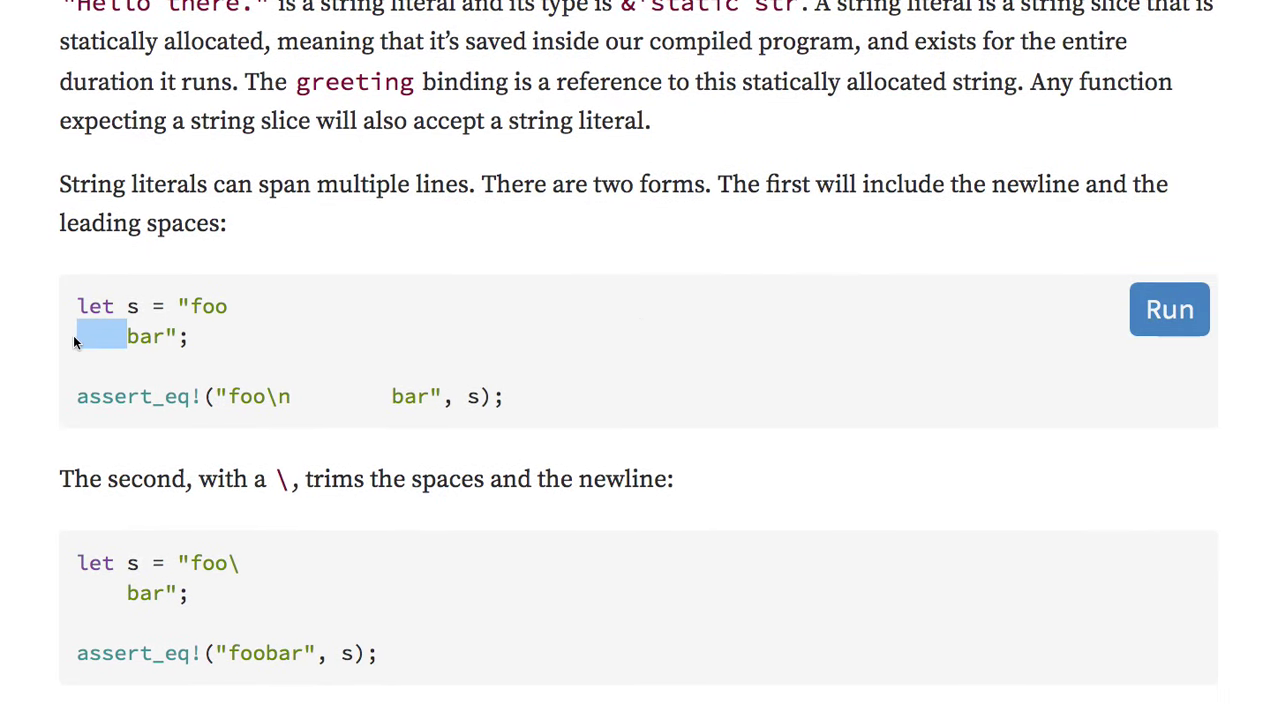
{"action": "left_click_drag", "start_coordinate": [216, 397], "coordinate": [438, 400]}
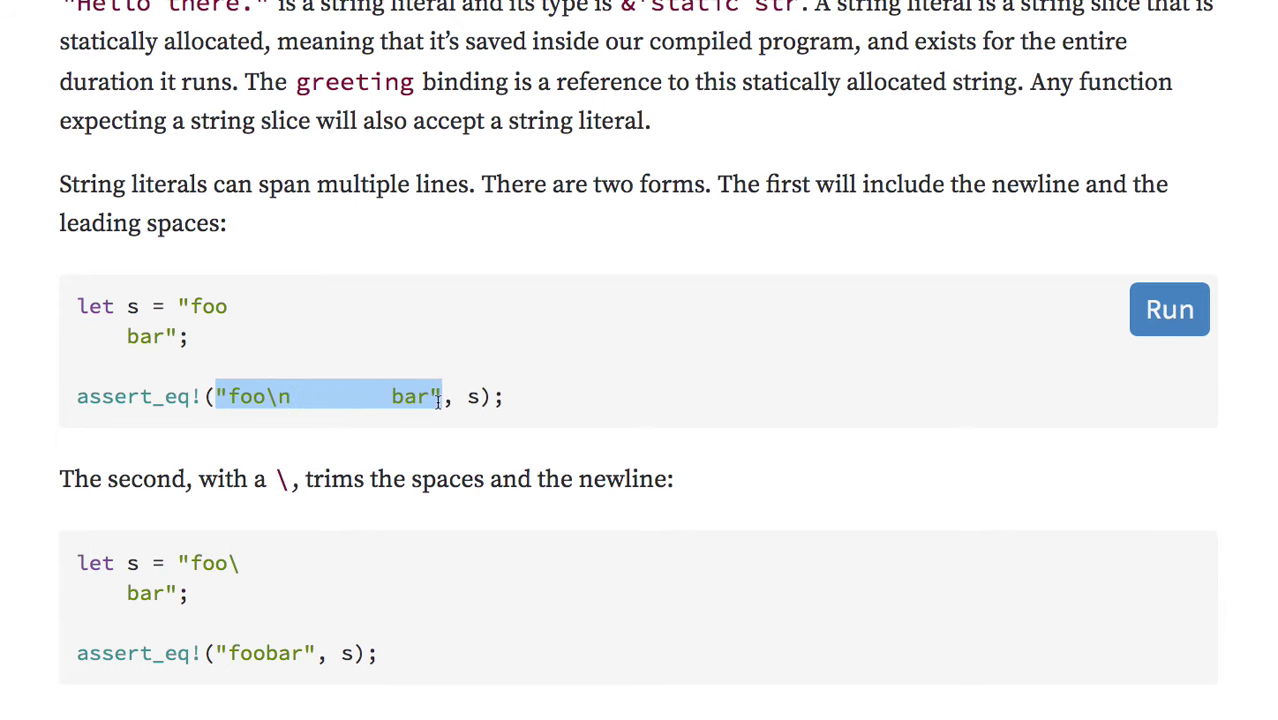
{"action": "scroll", "coordinate": [430, 395], "scroll_direction": "down", "scroll_amount": 4}
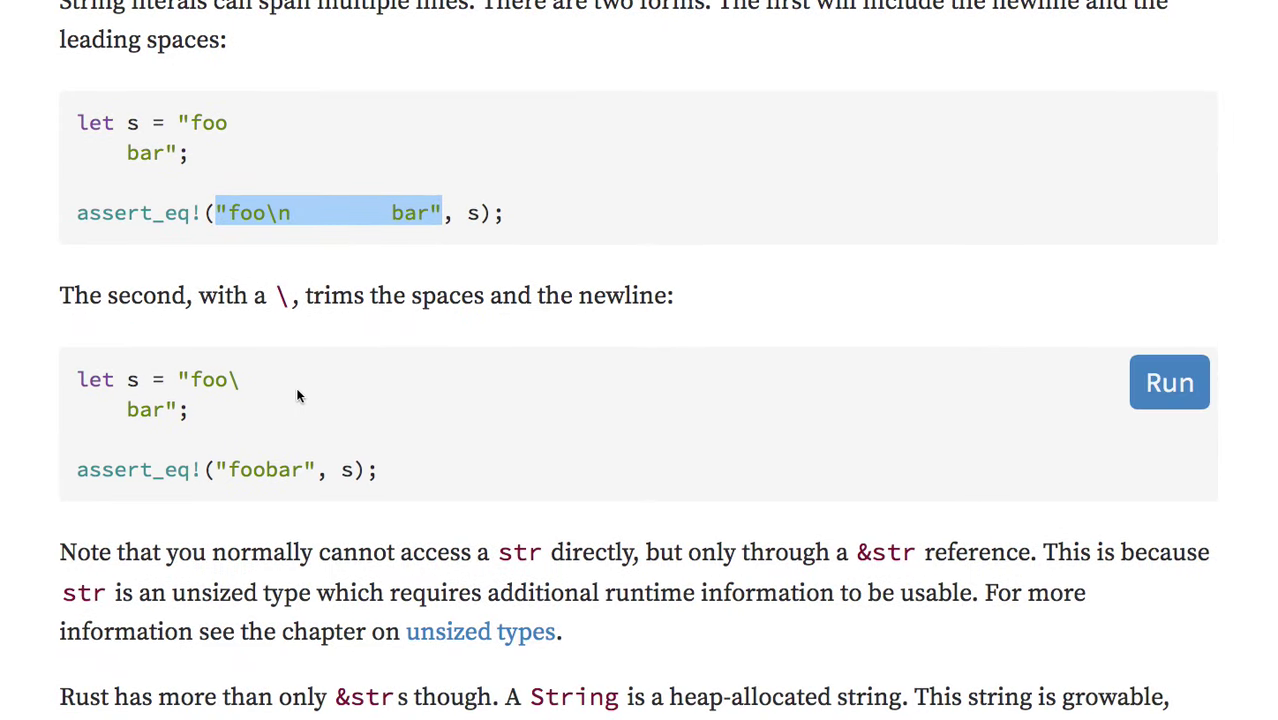
{"action": "left_click_drag", "start_coordinate": [229, 380], "coordinate": [241, 382]}
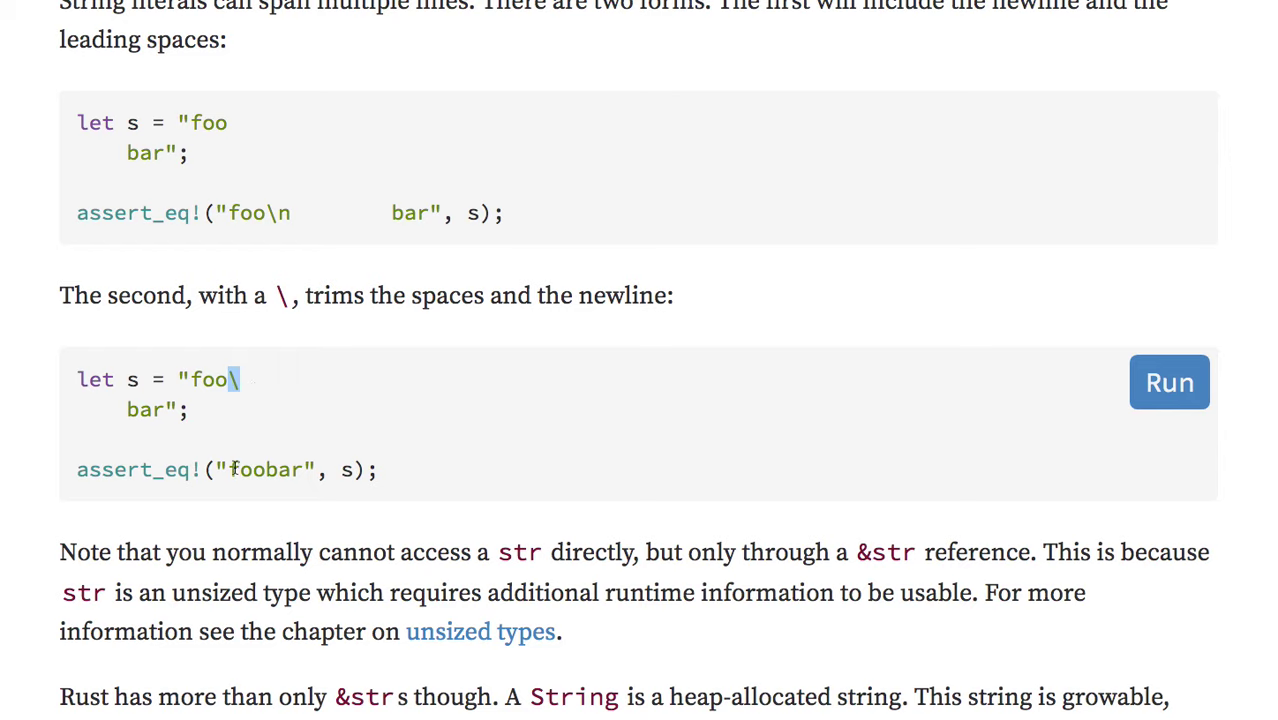
{"action": "left_click_drag", "start_coordinate": [229, 466], "coordinate": [288, 458]}
- Read the note on accessing str only through a &str reference, relating it to the multi-line example and unsized types
{"action": "scroll", "coordinate": [288, 458], "scroll_direction": "down", "scroll_amount": 5}
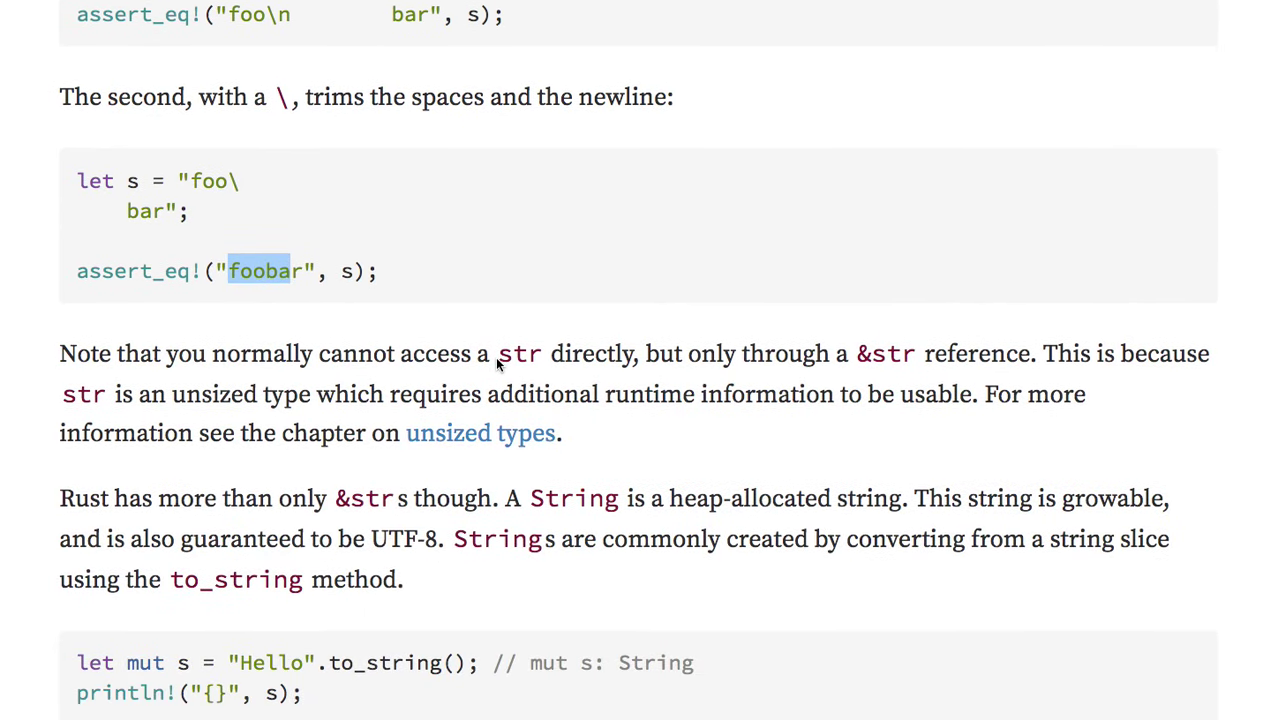
{"action": "left_click_drag", "start_coordinate": [497, 358], "coordinate": [537, 358]}
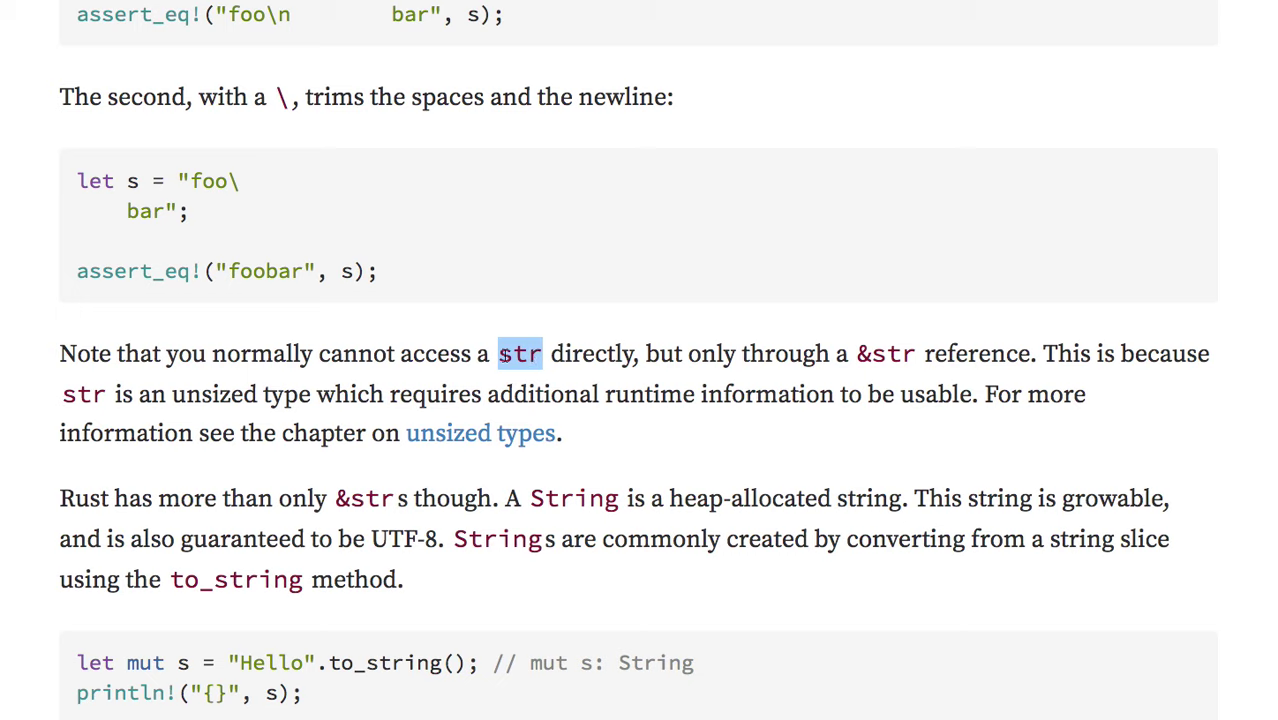
{"action": "left_click", "coordinate": [854, 359]}
{"action": "left_click_drag", "start_coordinate": [854, 359], "coordinate": [918, 363]}
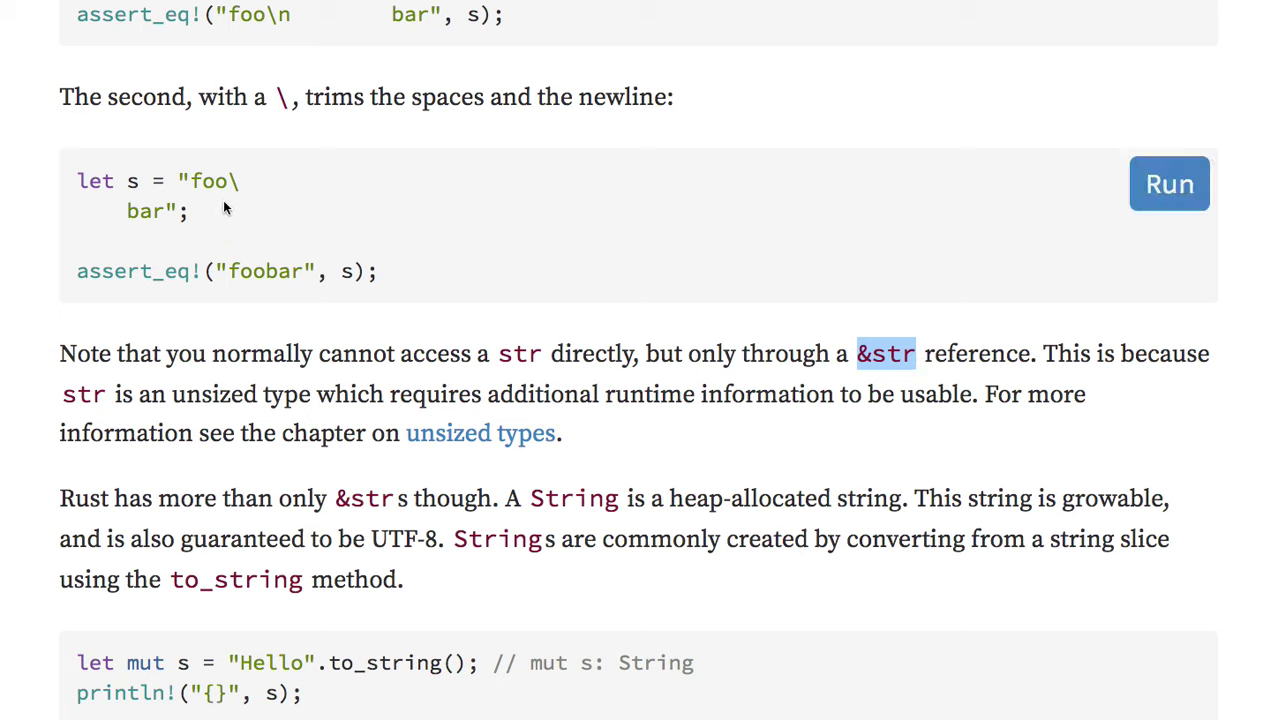
{"action": "left_click_drag", "start_coordinate": [177, 181], "coordinate": [200, 217]}
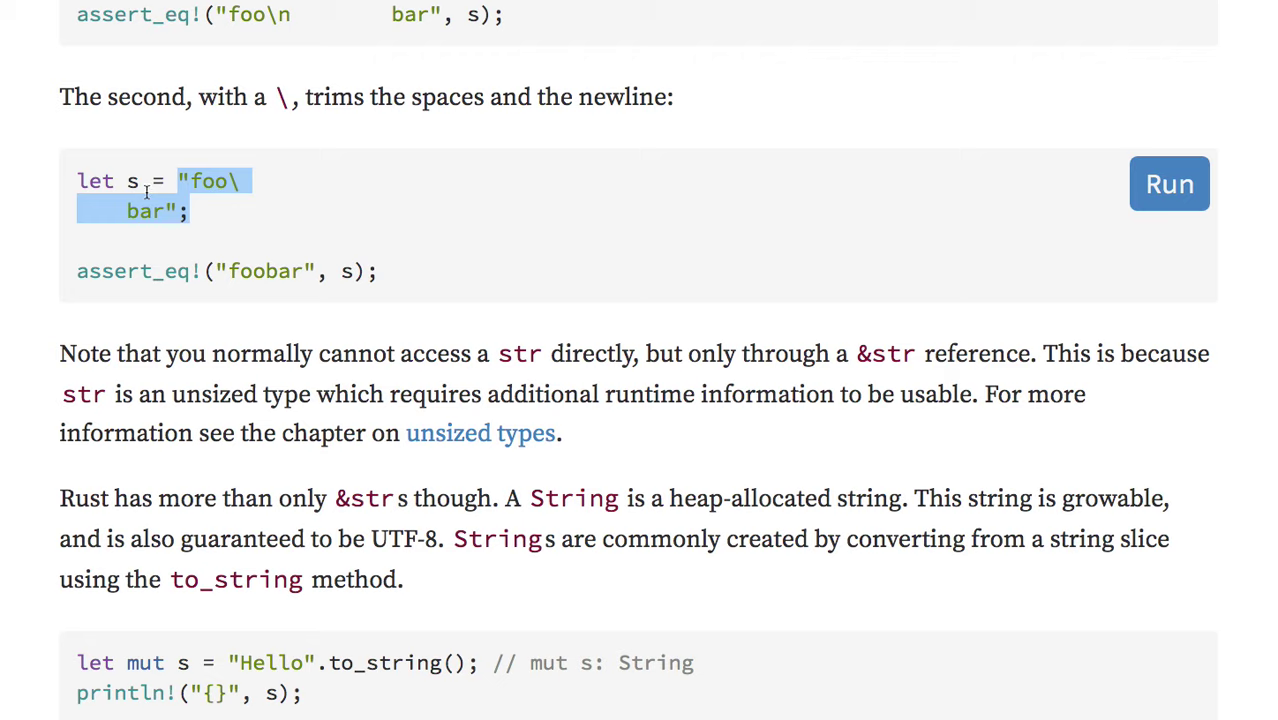
{"action": "left_click_drag", "start_coordinate": [401, 435], "coordinate": [560, 441]}
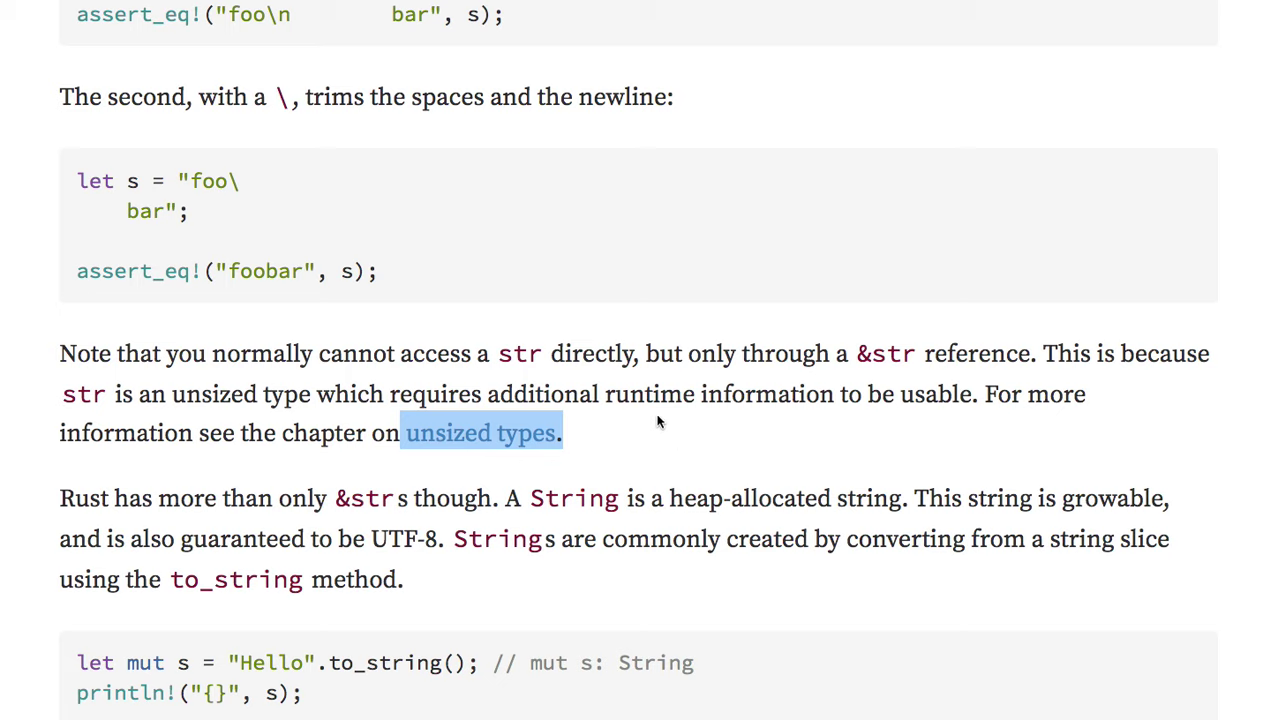
{"action": "left_click_drag", "start_coordinate": [200, 219], "coordinate": [75, 181]}
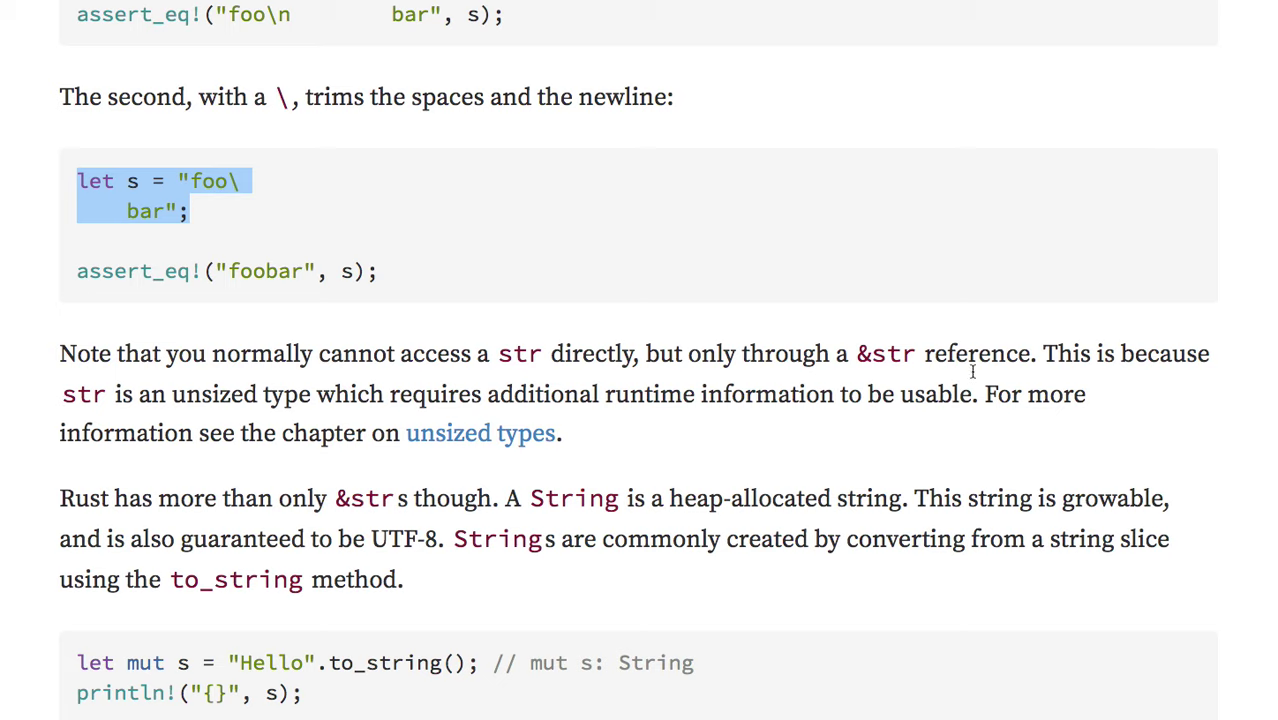
{"action": "left_click_drag", "start_coordinate": [856, 354], "coordinate": [872, 355]}
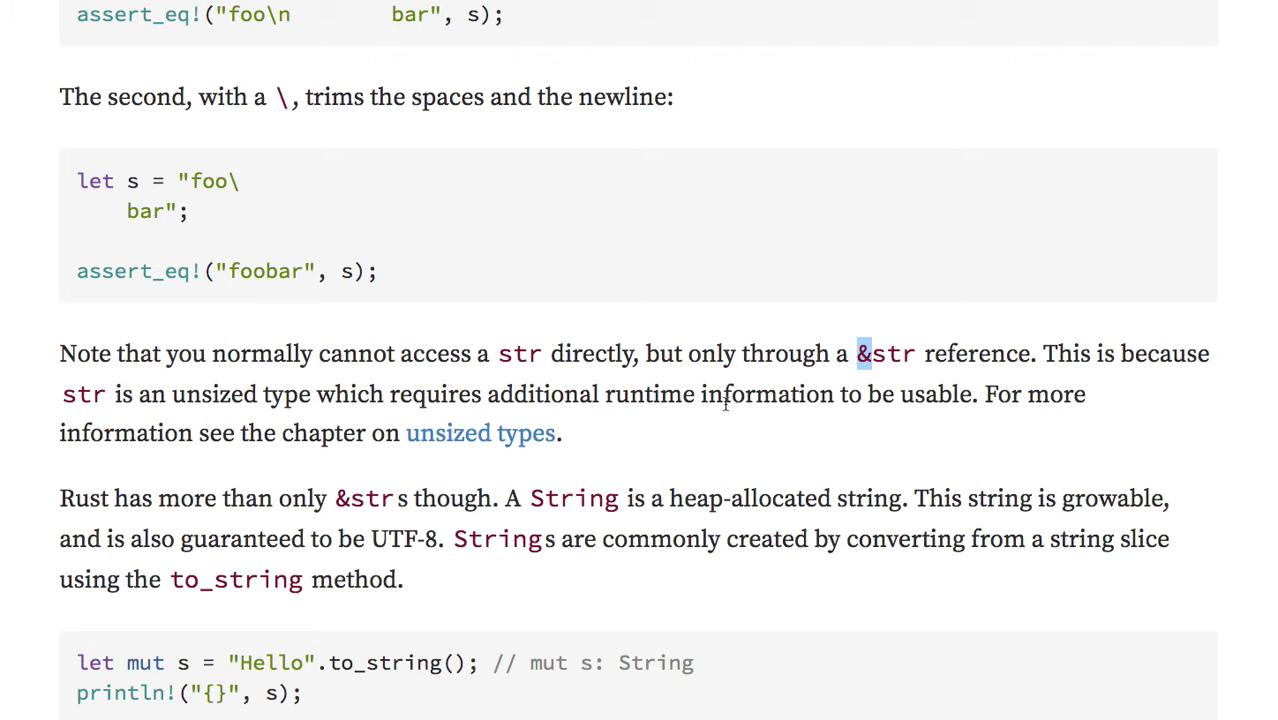
{"action": "scroll", "coordinate": [724, 403], "scroll_direction": "down", "scroll_amount": 1}
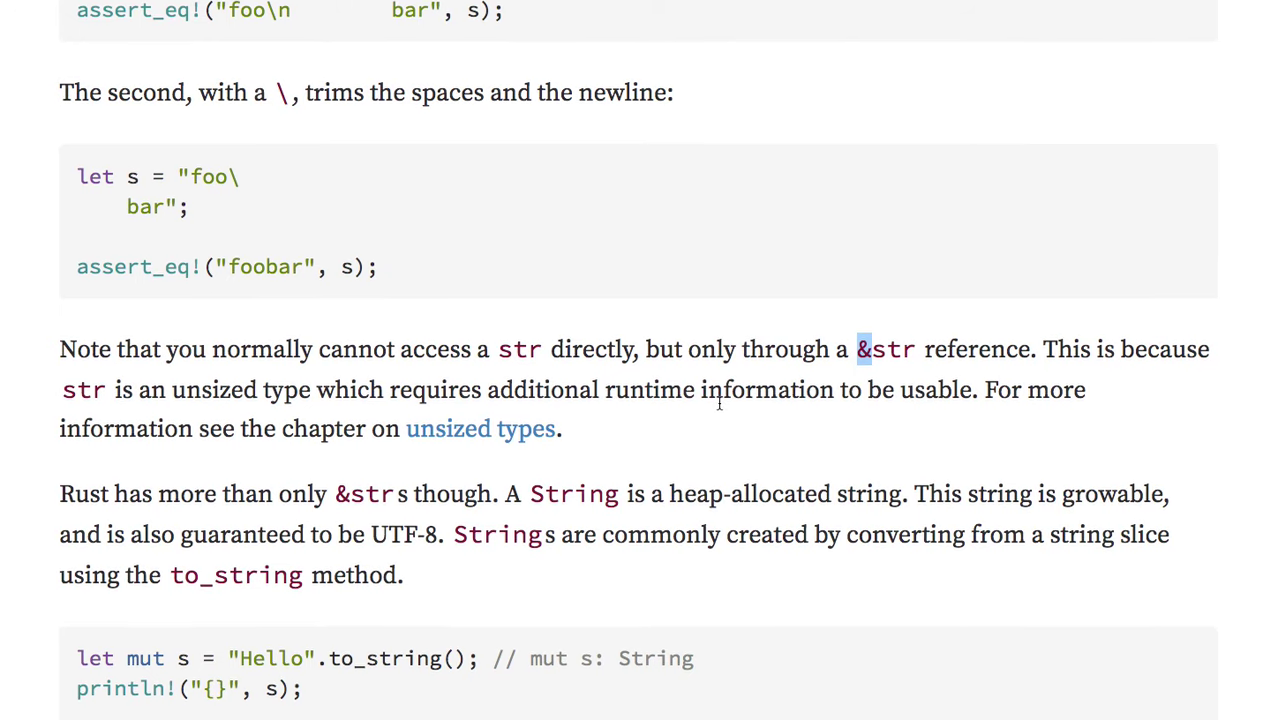
{"action": "left_click_drag", "start_coordinate": [716, 349], "coordinate": [902, 352]}
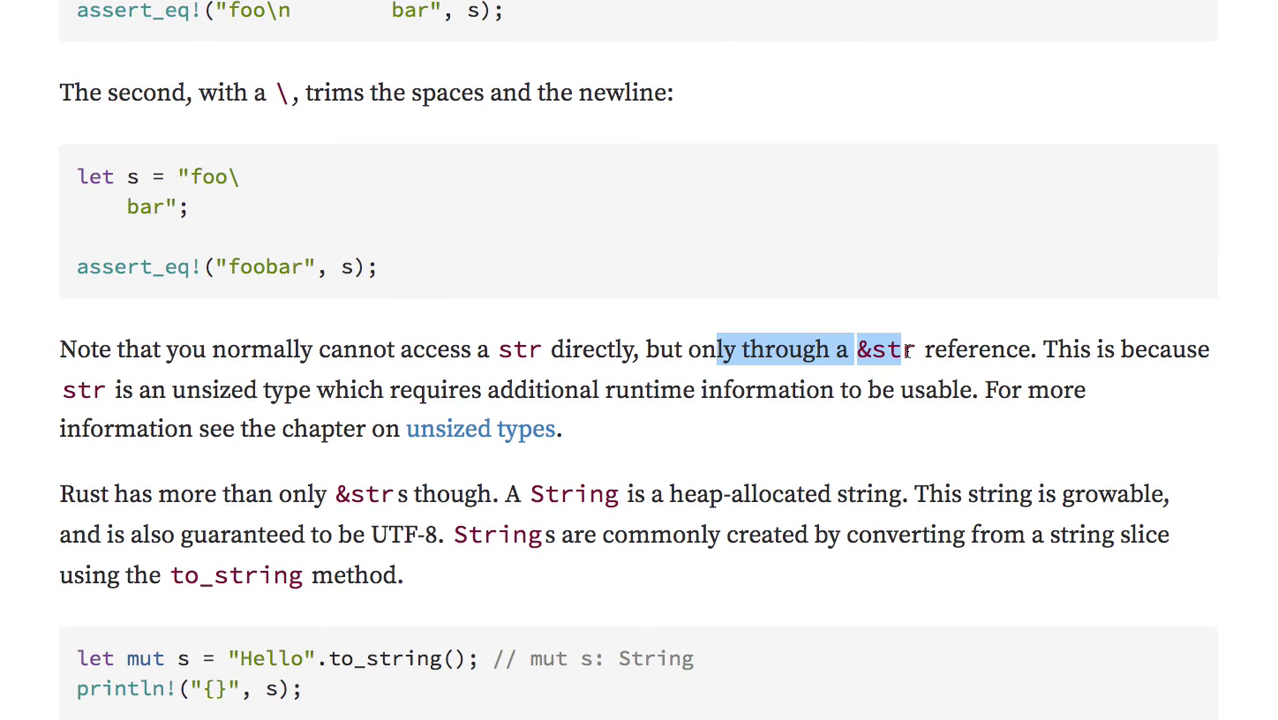
{"action": "left_click", "coordinate": [862, 383]}
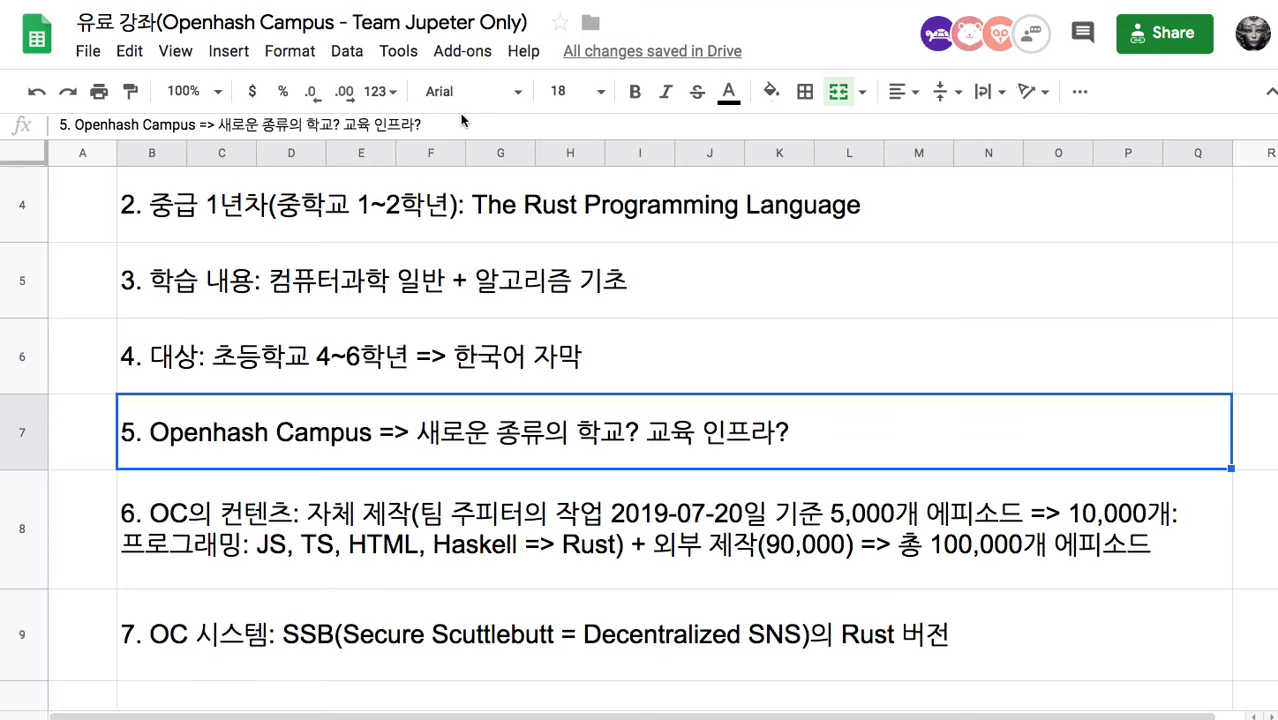
- Collapse the spreadsheet's header area and clear the text from the merged cells in rows 2 through 9
{"action": "left_click", "coordinate": [708, 642]}
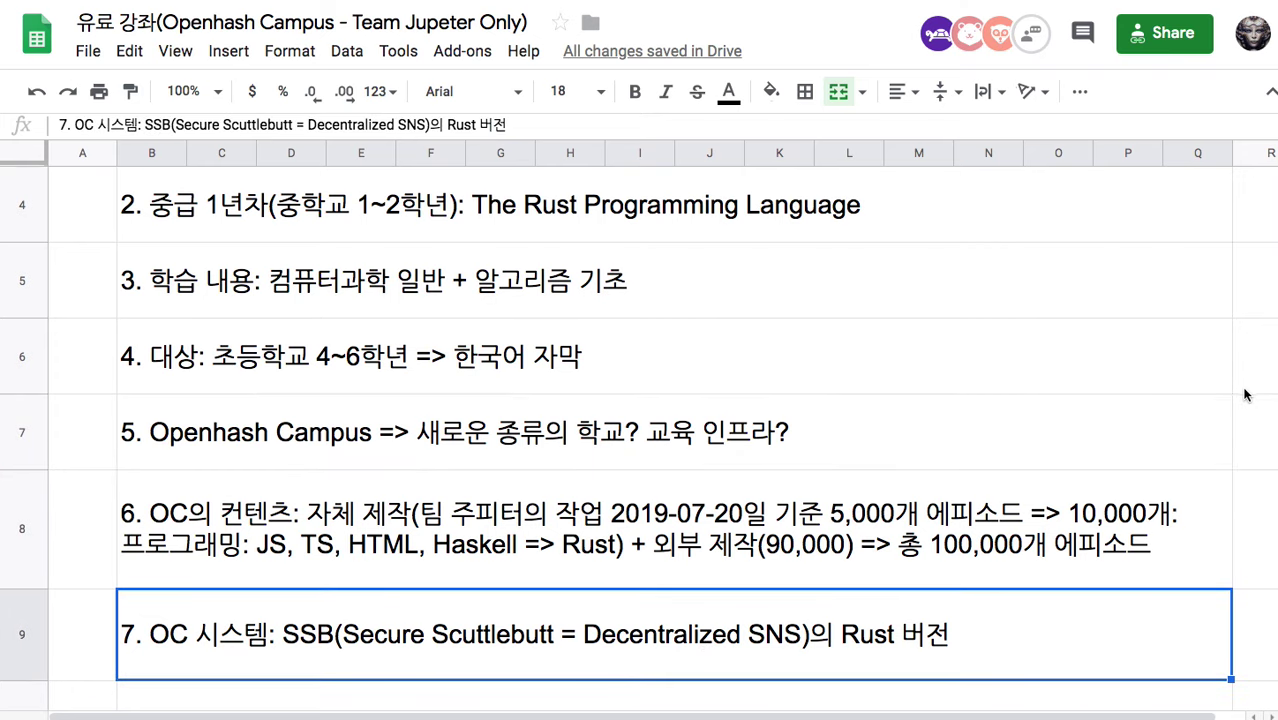
{"action": "left_click", "coordinate": [1270, 91]}
{"action": "scroll", "coordinate": [640, 400], "scroll_direction": "down", "scroll_amount": 1}
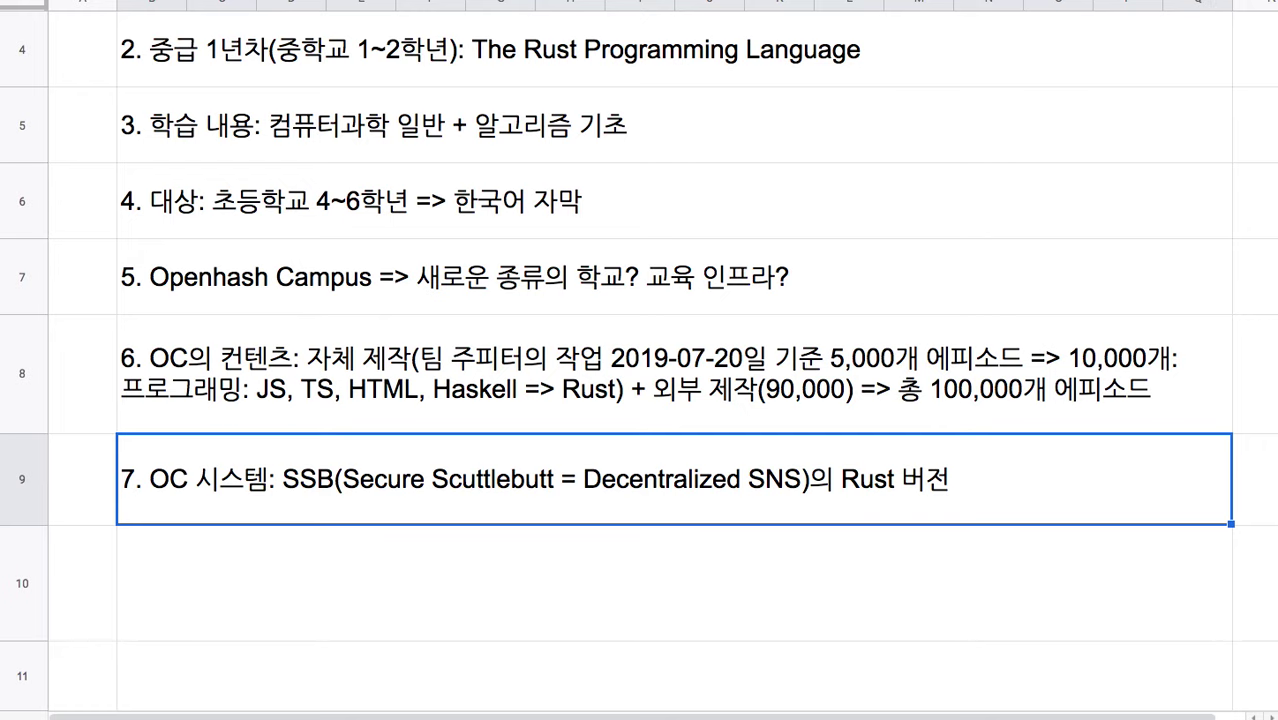
{"action": "scroll", "coordinate": [745, 156], "scroll_direction": "up", "scroll_amount": 3}
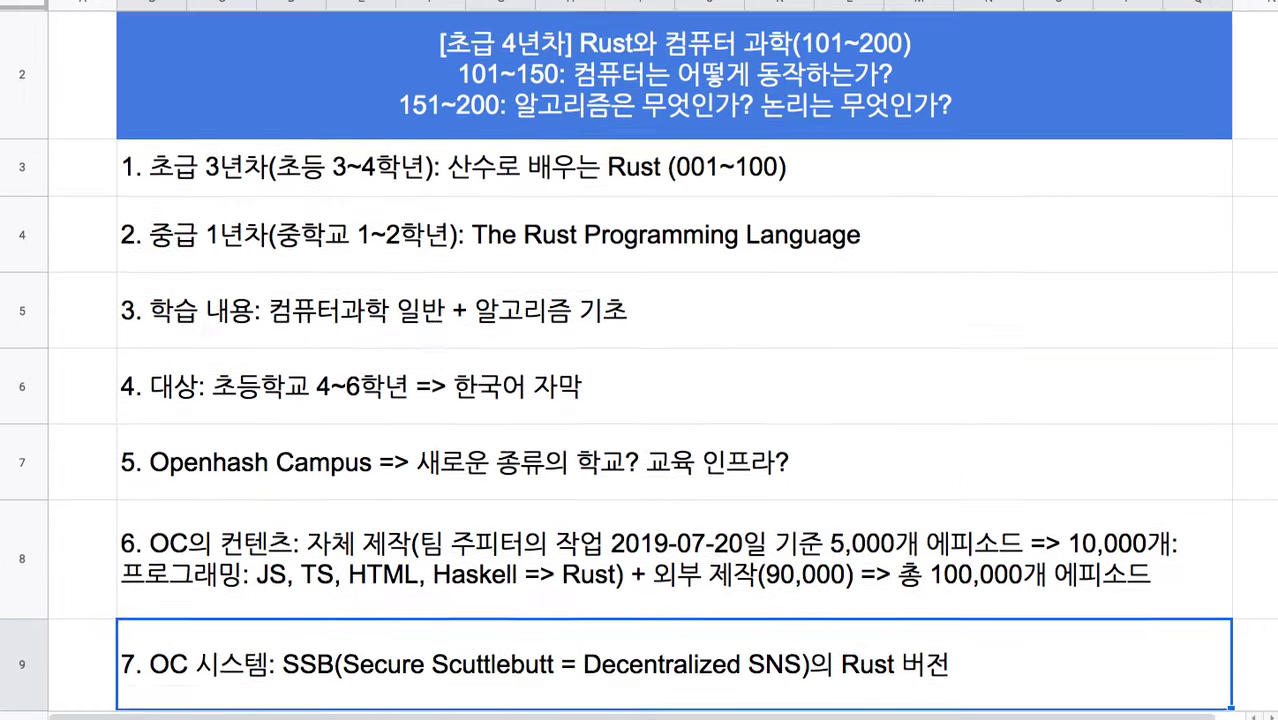
{"action": "left_click", "coordinate": [755, 118], "text": "shift"}
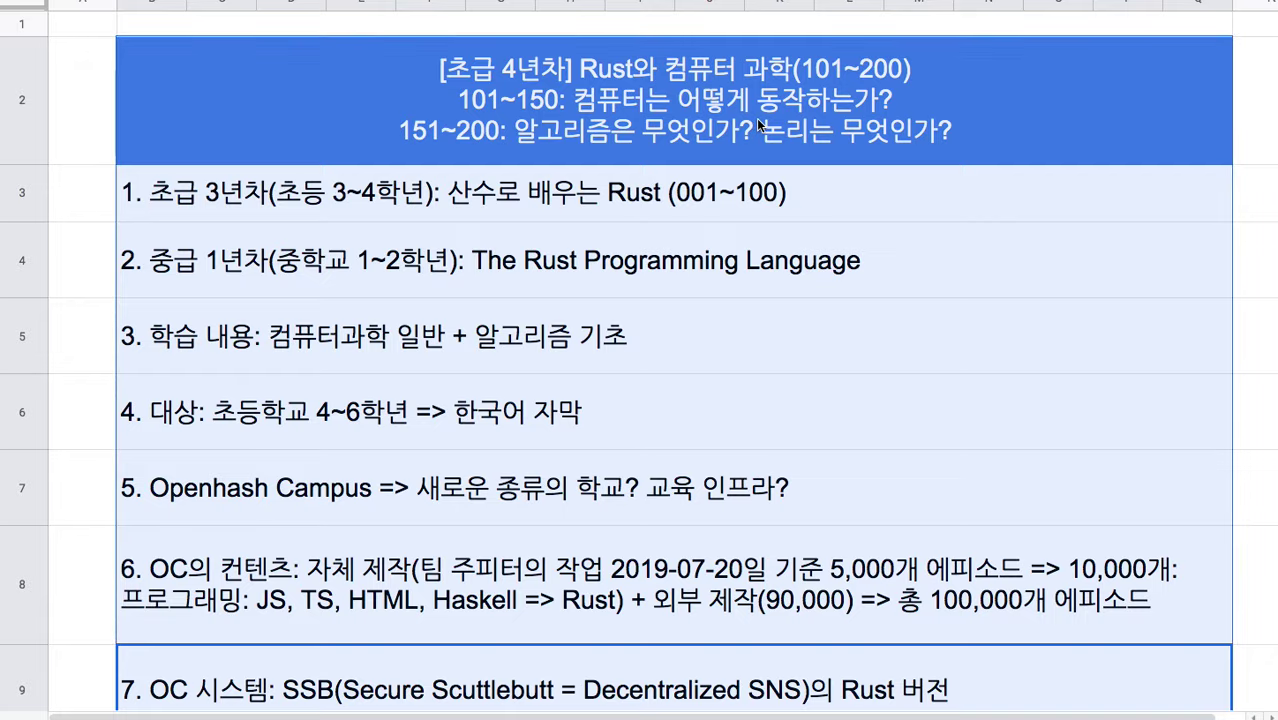
{"action": "key", "text": "Delete"}
{"action": "left_click", "coordinate": [715, 128]}
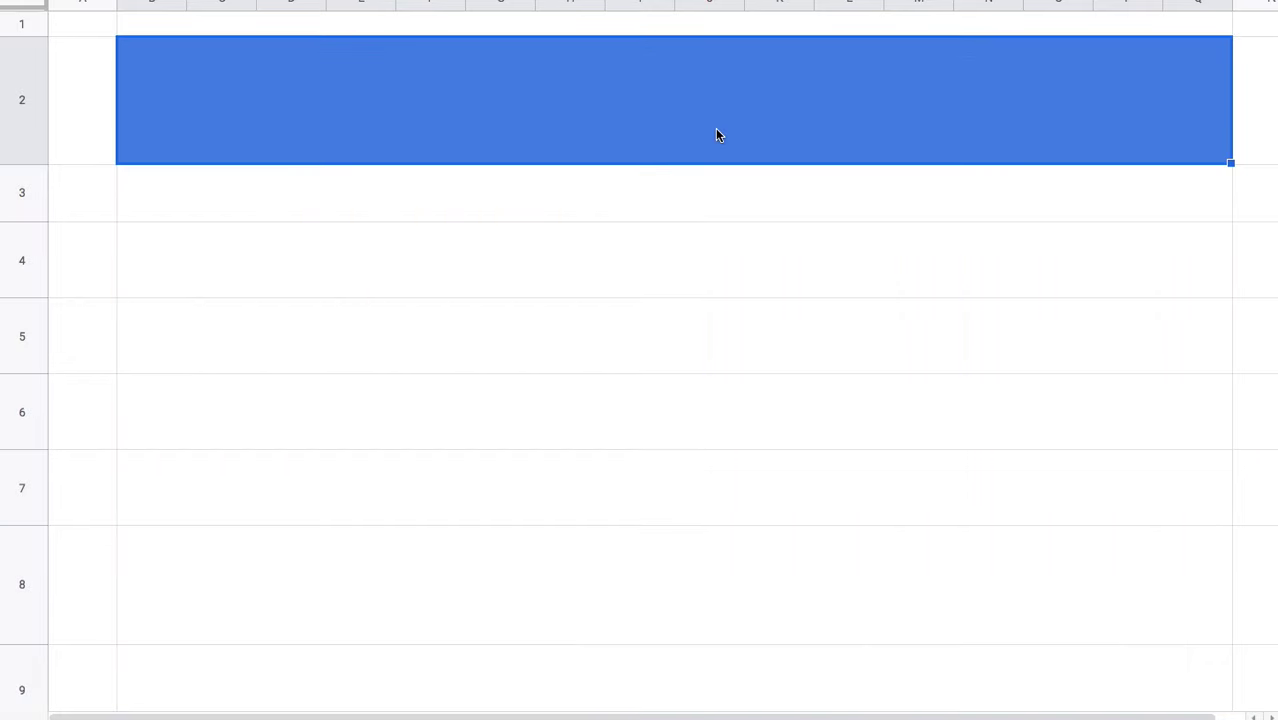
- Enter "String = JS의 String => mutable" in the merged cell of row 3
{"action": "double_click", "coordinate": [653, 179]}
{"action": "type", "text": "Stri"}
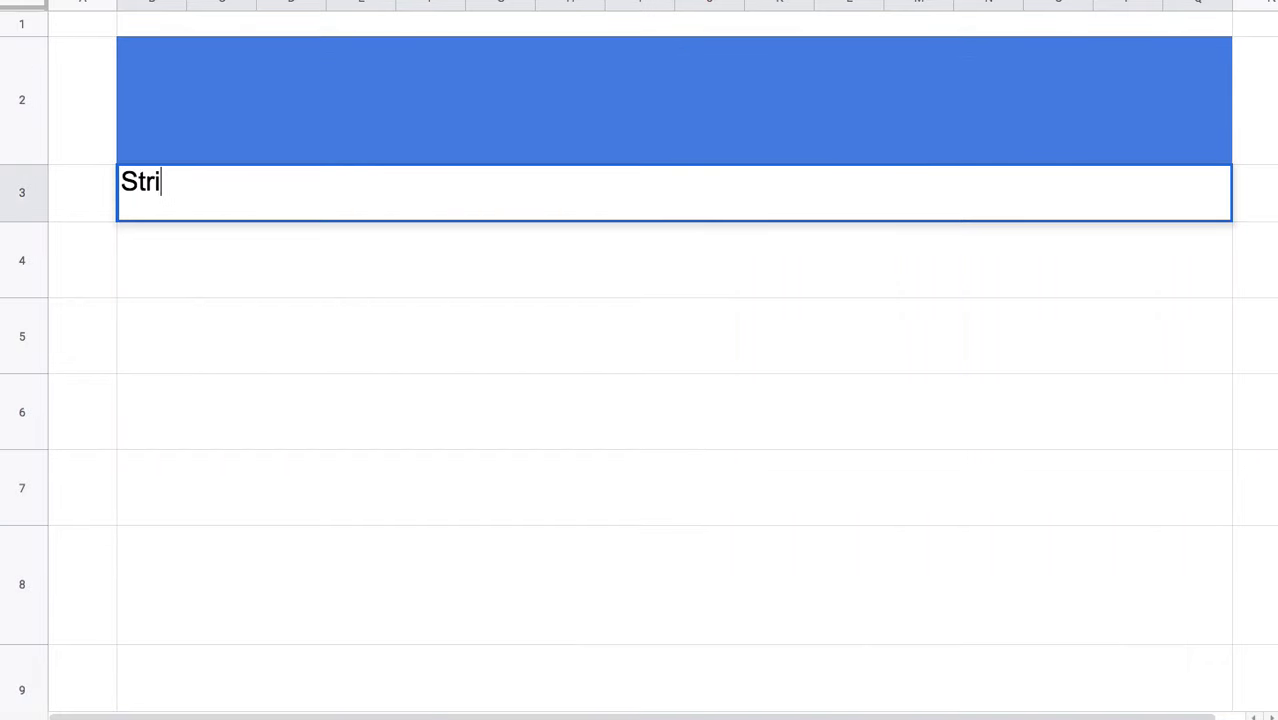
{"action": "type", "text": "ng : ㅓㄴ"}
{"action": "key", "text": "BackSpace"}
{"action": "key", "text": "BackSpace"}
{"action": "key", "text": "BackSpace"}
{"action": "key", "text": "BackSpace"}
{"action": "type", "text": "= JS"}
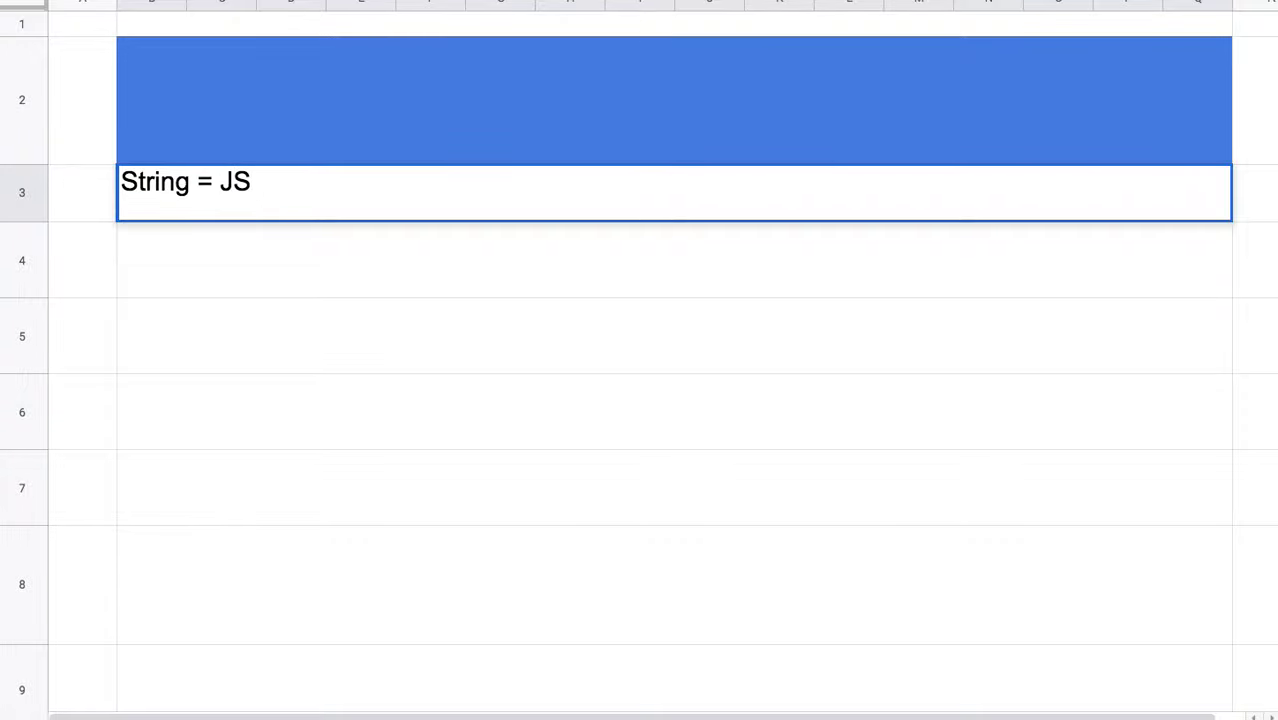
{"action": "type", "text": "으ㅣ Strin"}
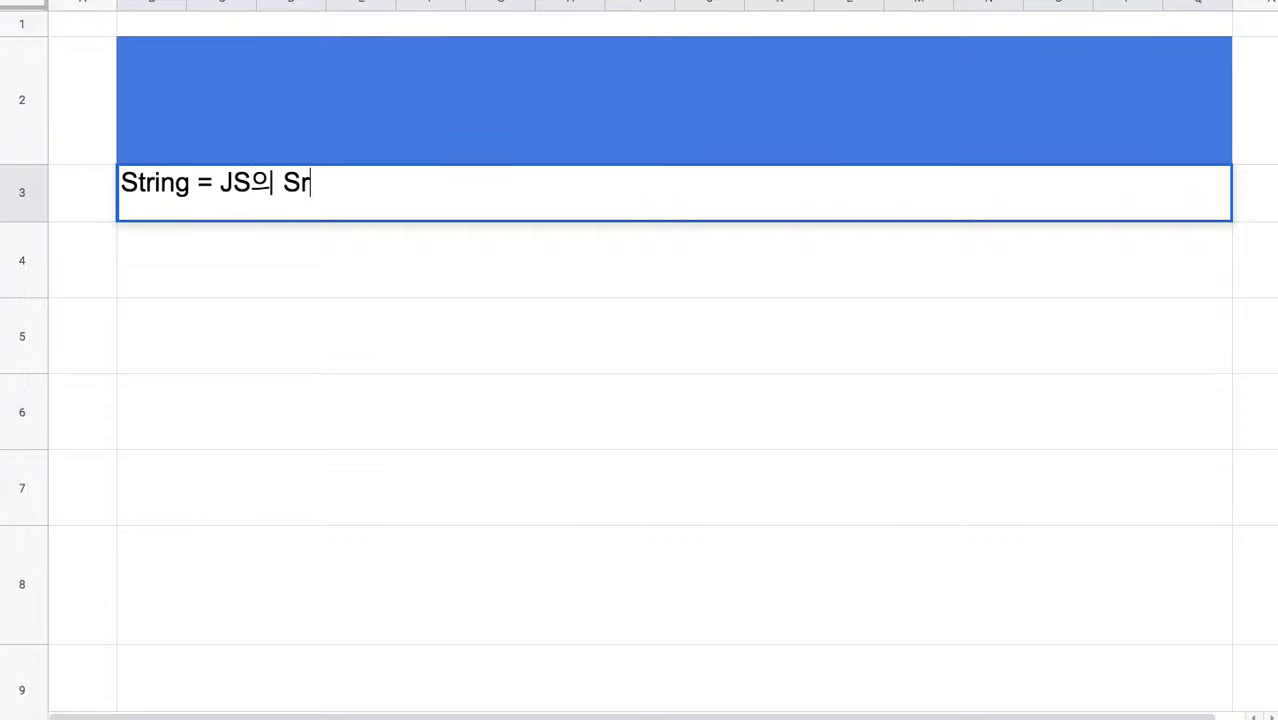
{"action": "type", "text": "g"}
{"action": "type", "text": " ="}
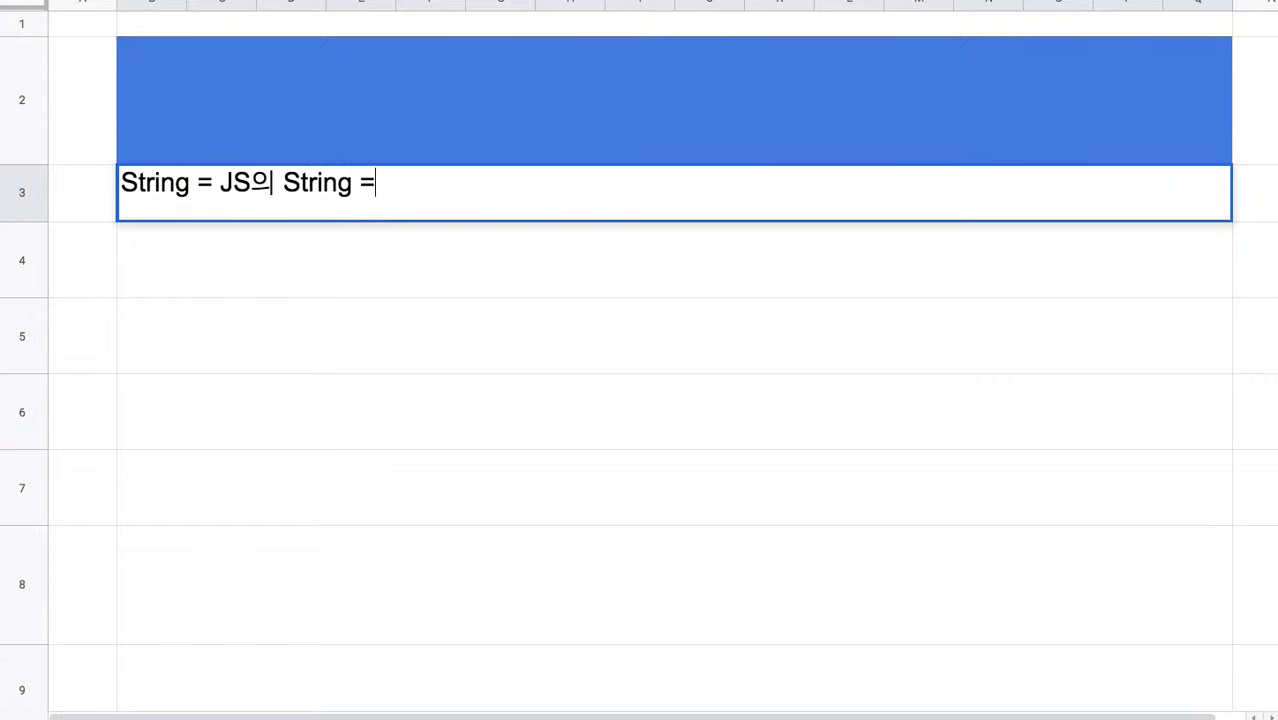
{"action": "type", "text": "> mutable"}
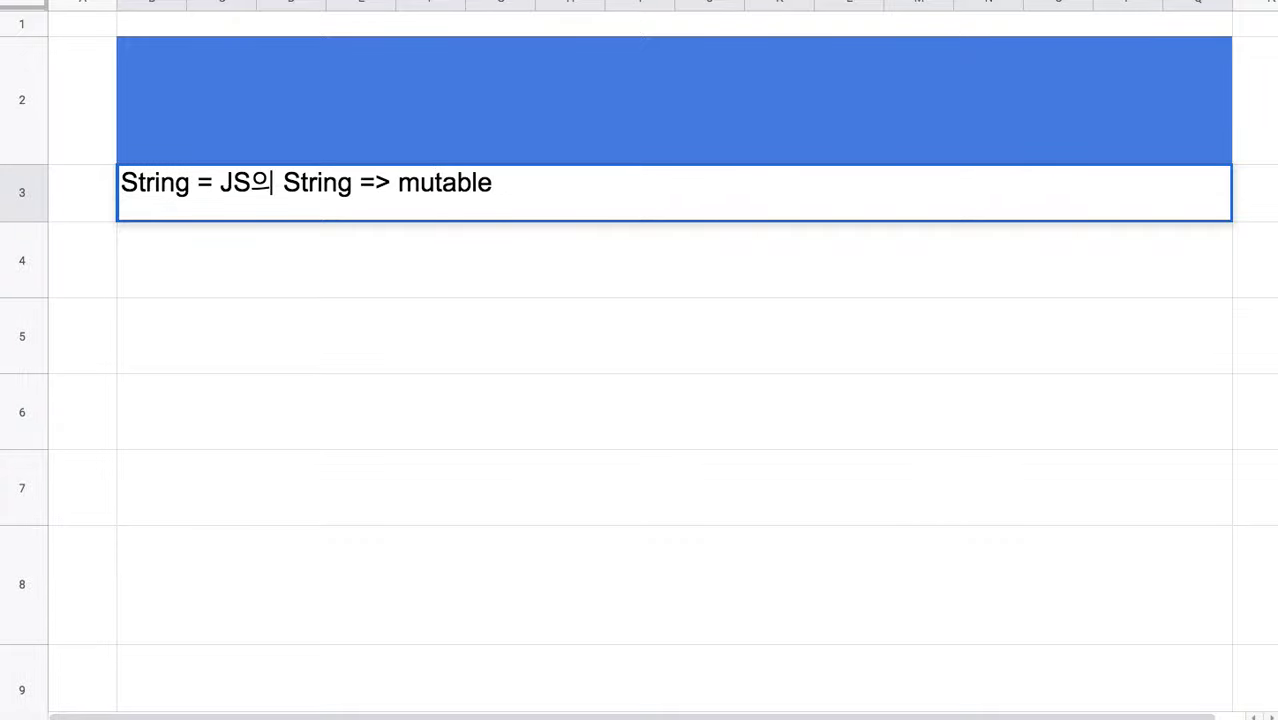
- Enter "str => immutable, 'static" in the merged cell of row 4
{"action": "left_click", "coordinate": [666, 278]}
{"action": "type", "text": "str"}
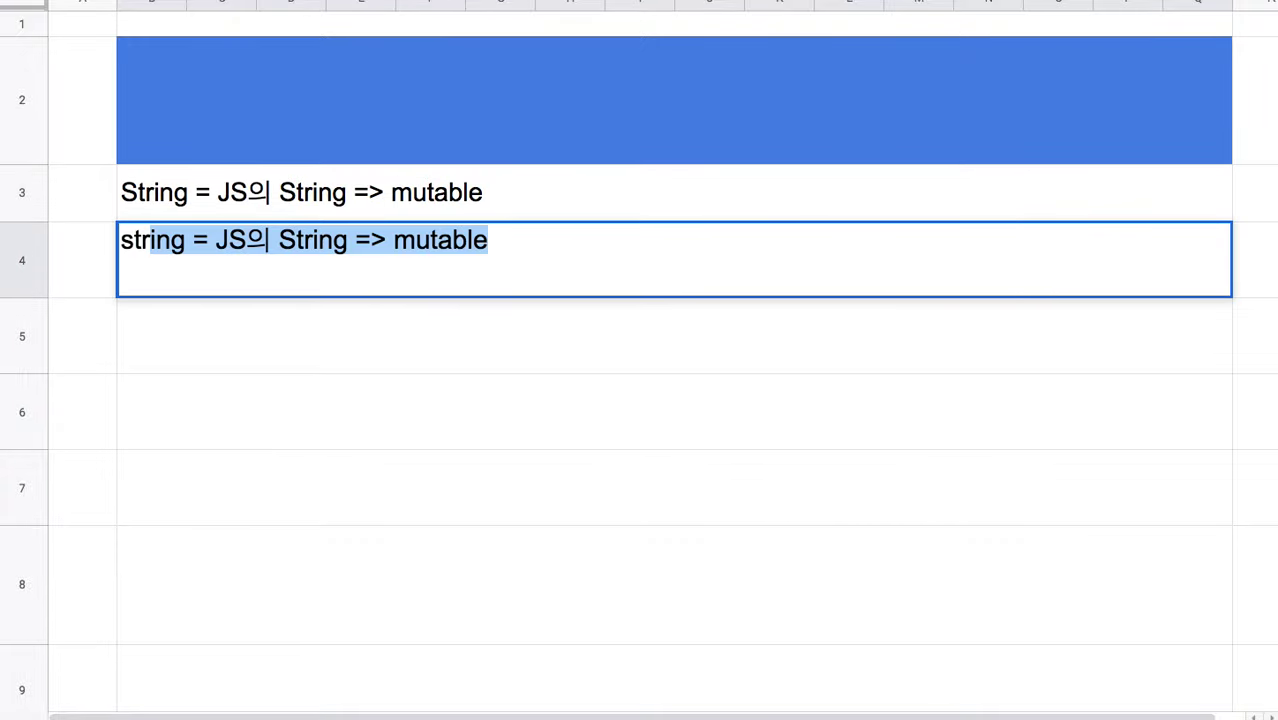
{"action": "type", "text": " => "}
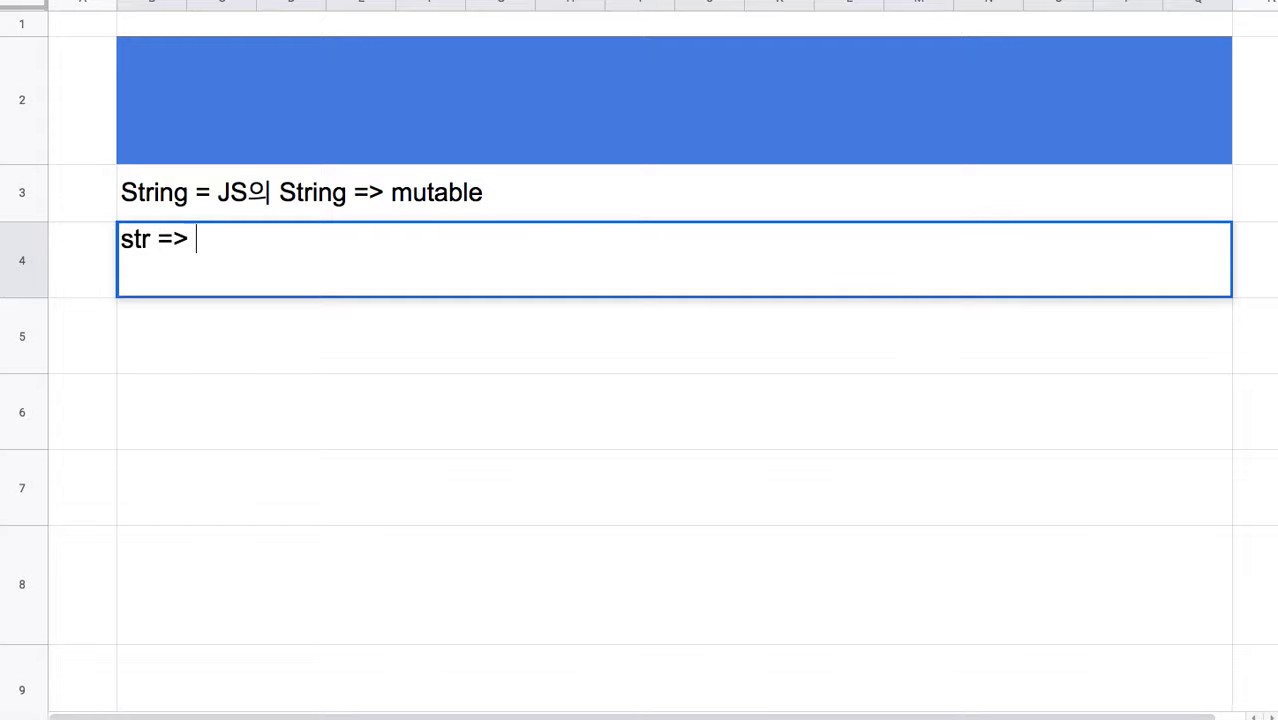
{"action": "type", "text": "immutable"}
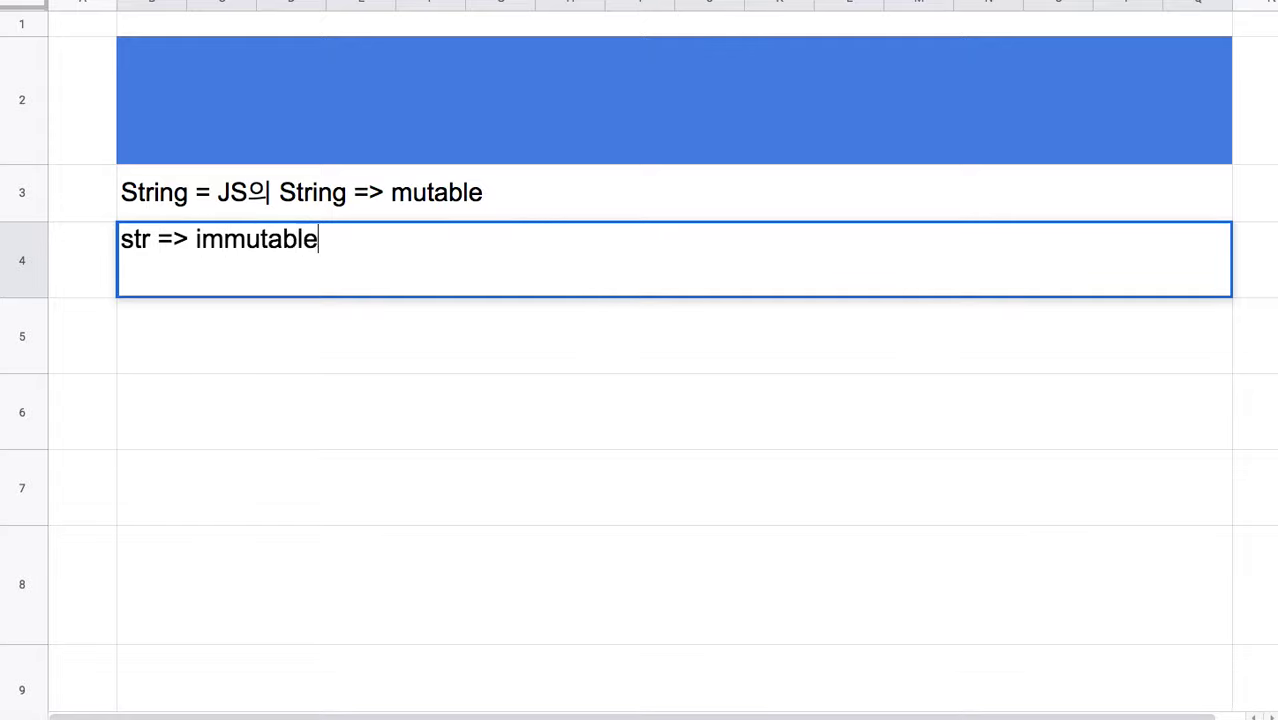
{"action": "type", "text": ", 'static"}
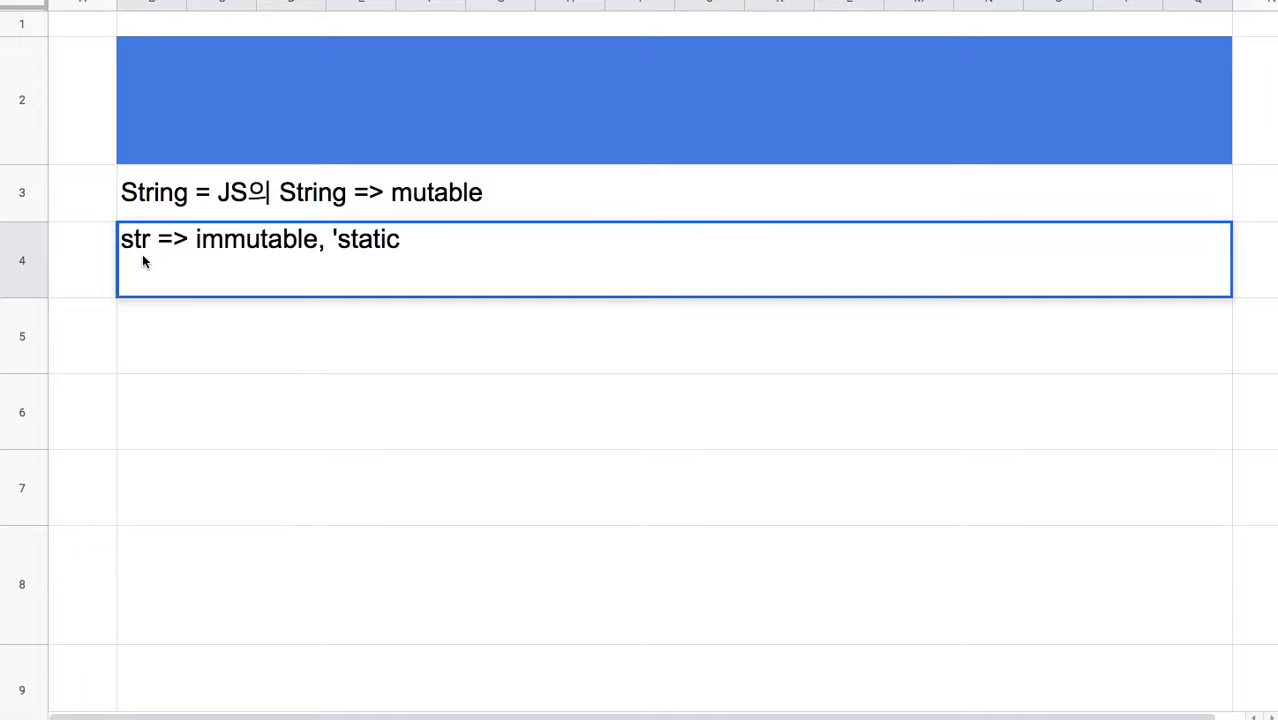
{"action": "left_click_drag", "start_coordinate": [157, 240], "coordinate": [121, 240]}
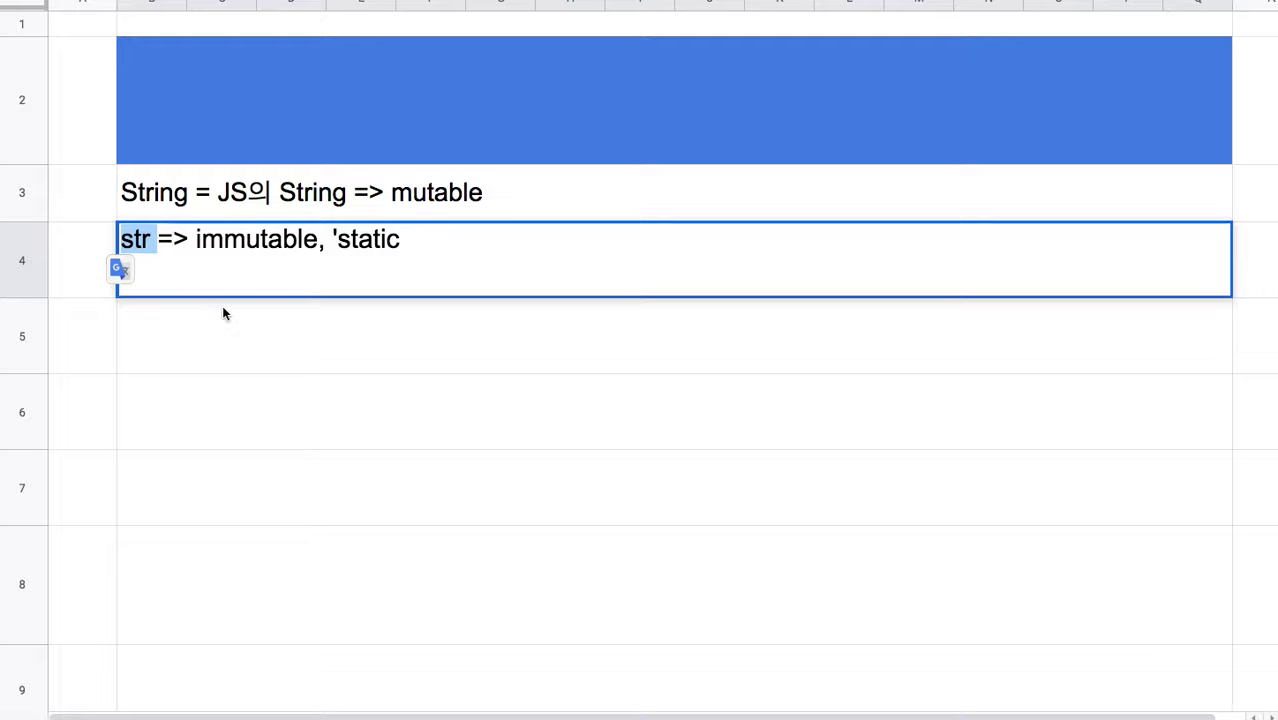
{"action": "left_click", "coordinate": [253, 325]}
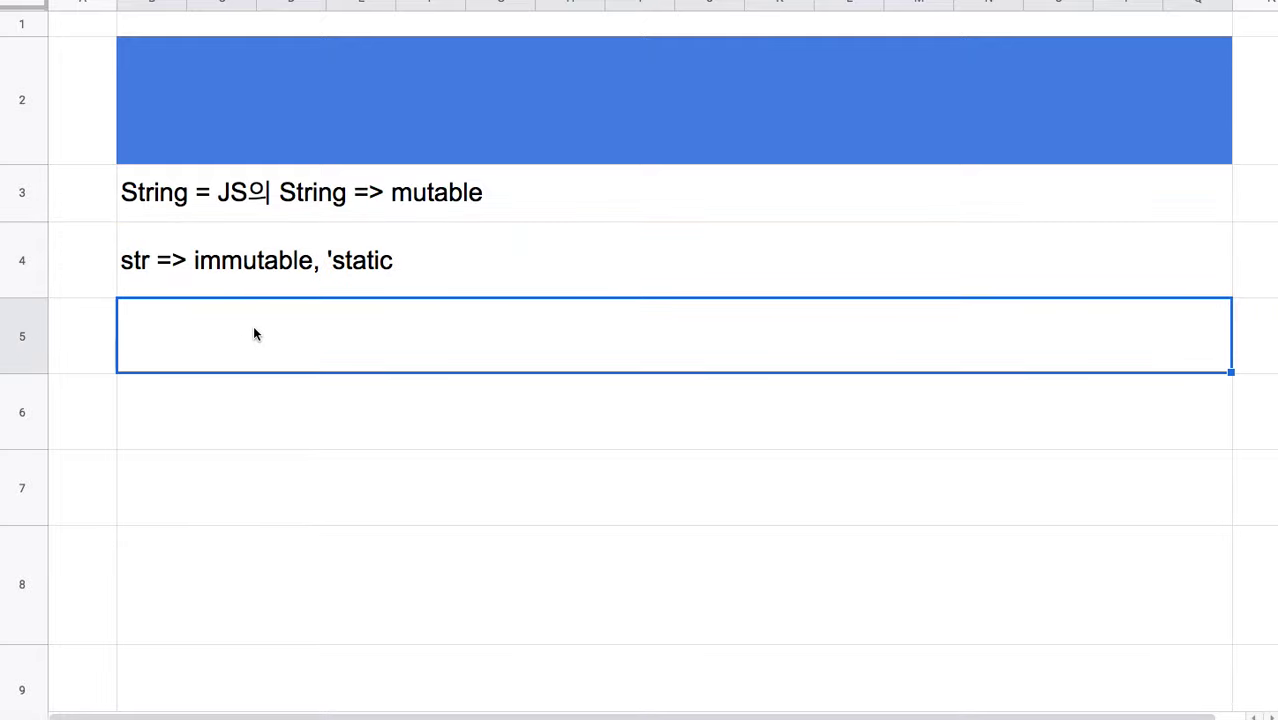
- Append ". &str" to the row 4 note and highlight its str and & parts for comparison
{"action": "double_click", "coordinate": [508, 263]}
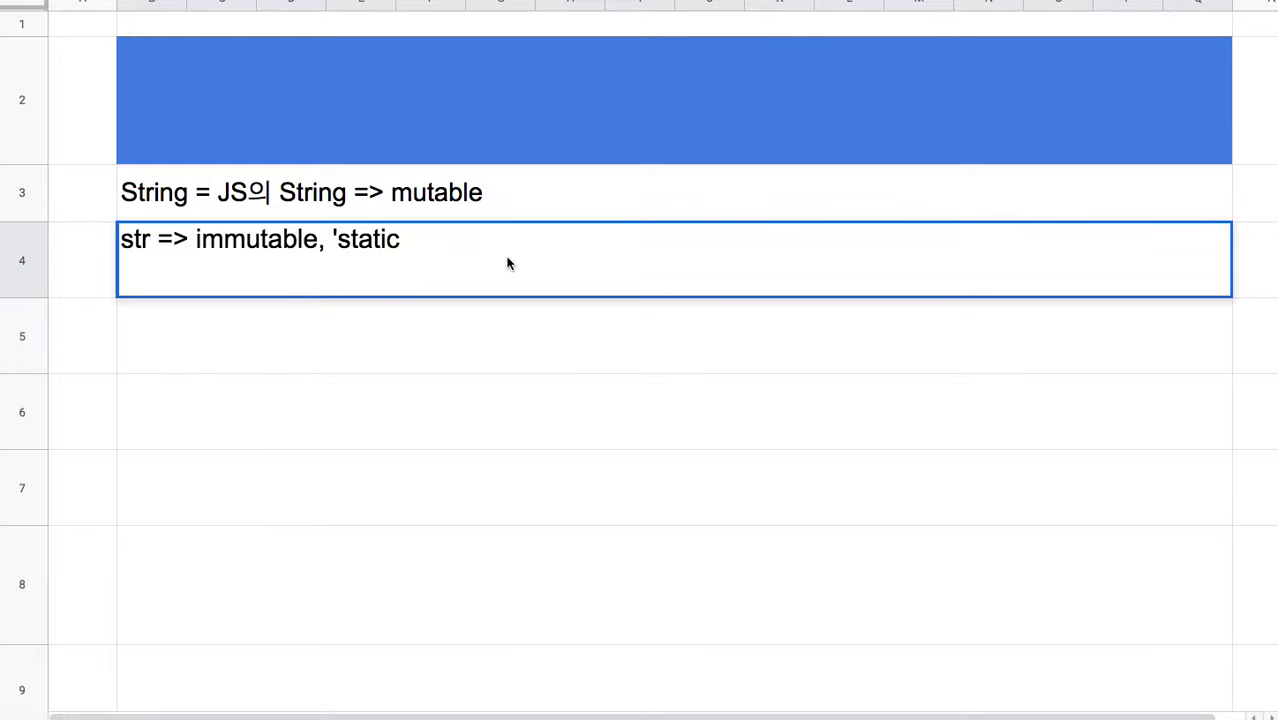
{"action": "type", "text": ". &str"}
{"action": "left_click", "coordinate": [446, 197]}
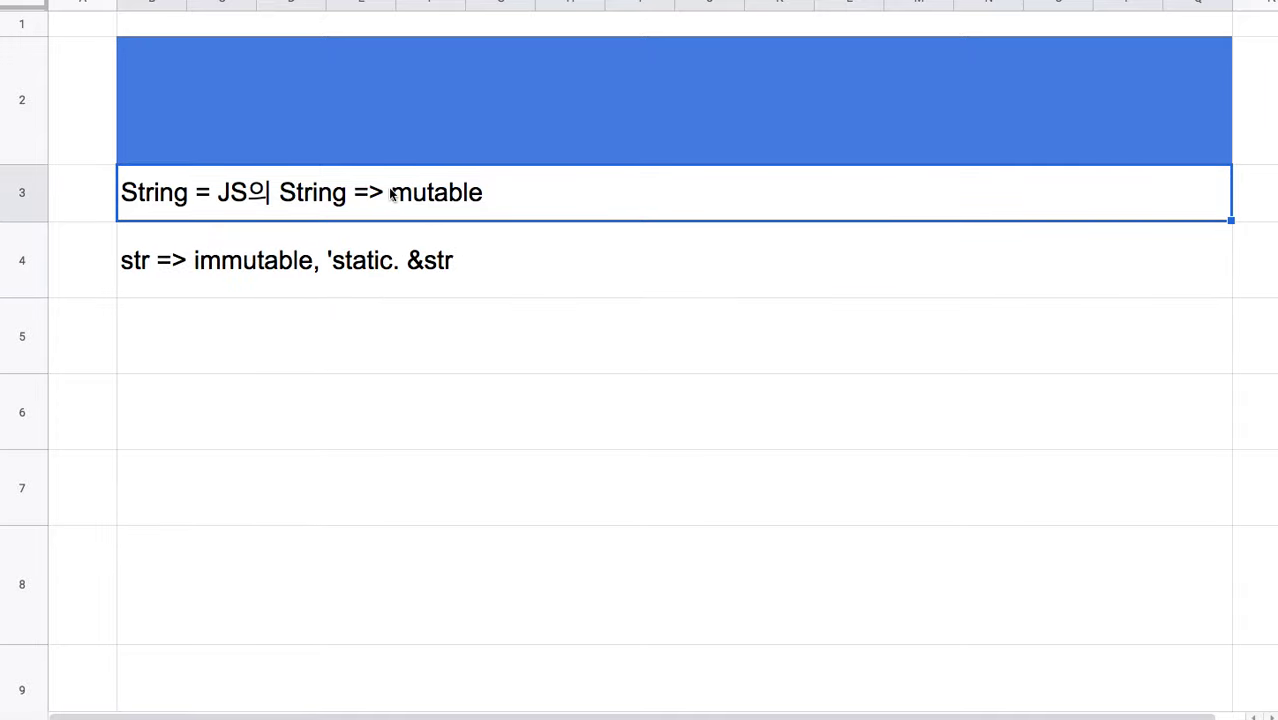
{"action": "double_click", "coordinate": [420, 251]}
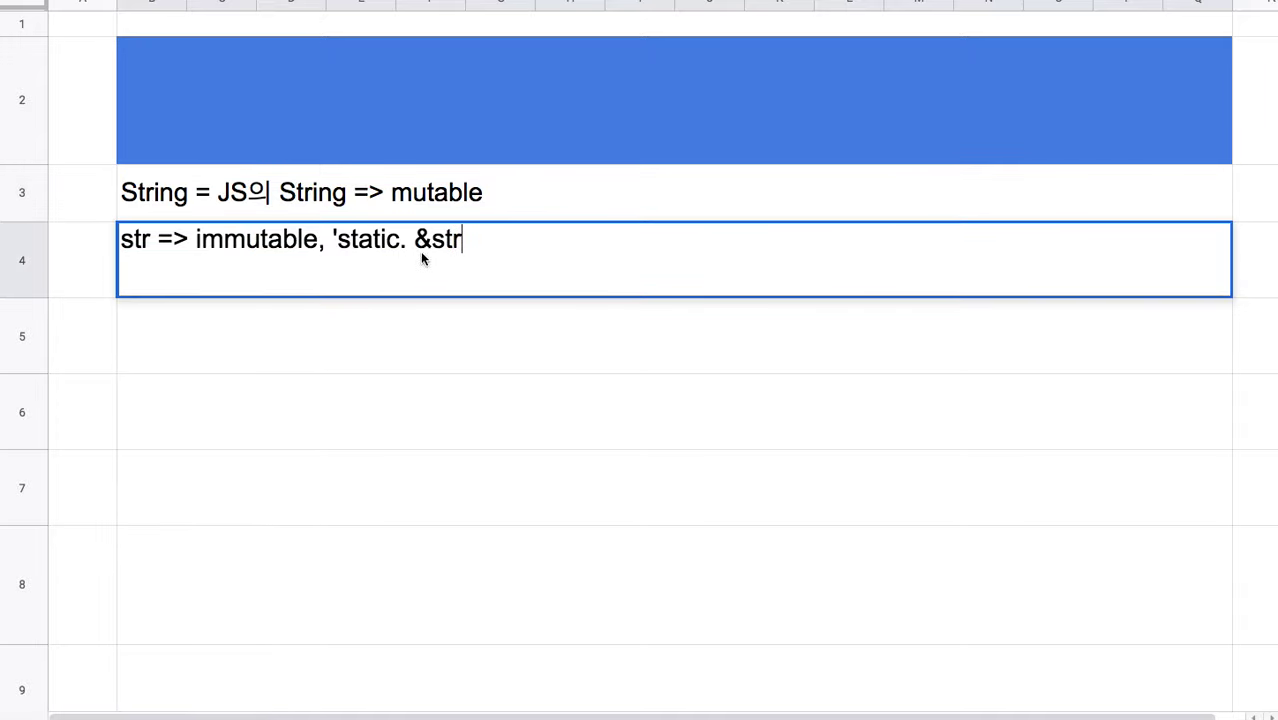
{"action": "double_click", "coordinate": [422, 240]}
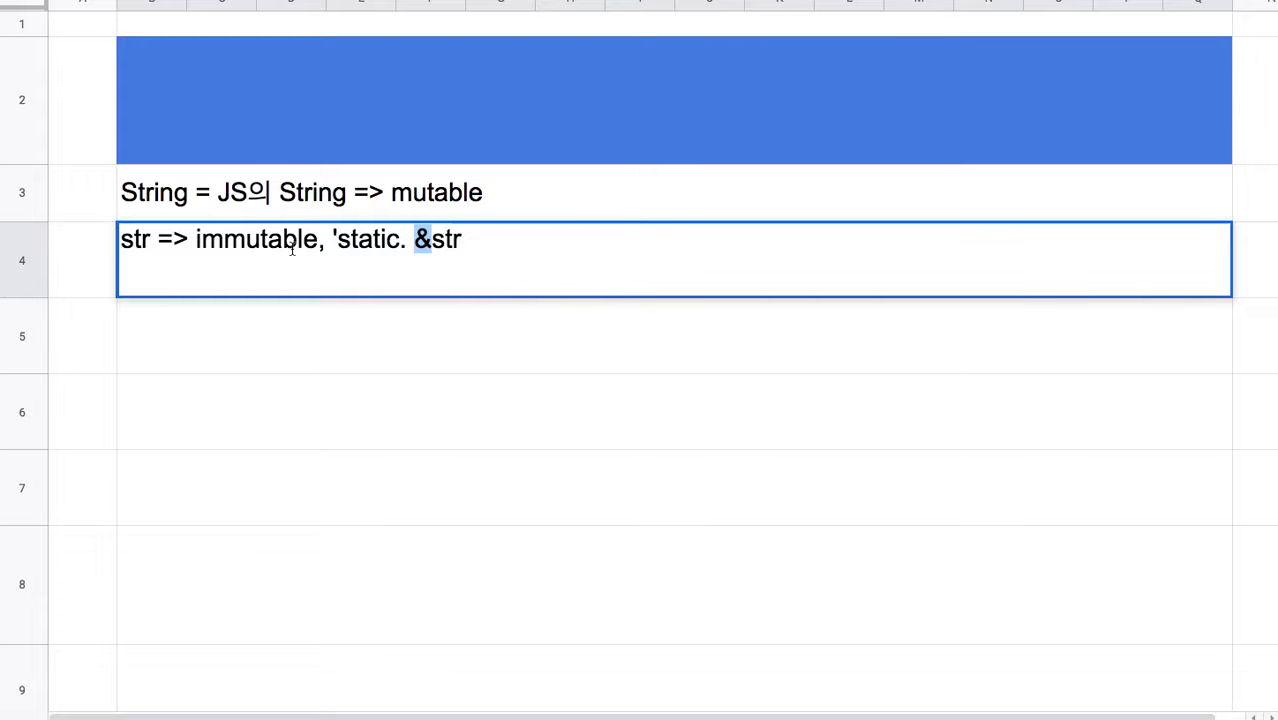
{"action": "left_click_drag", "start_coordinate": [153, 244], "coordinate": [130, 244]}
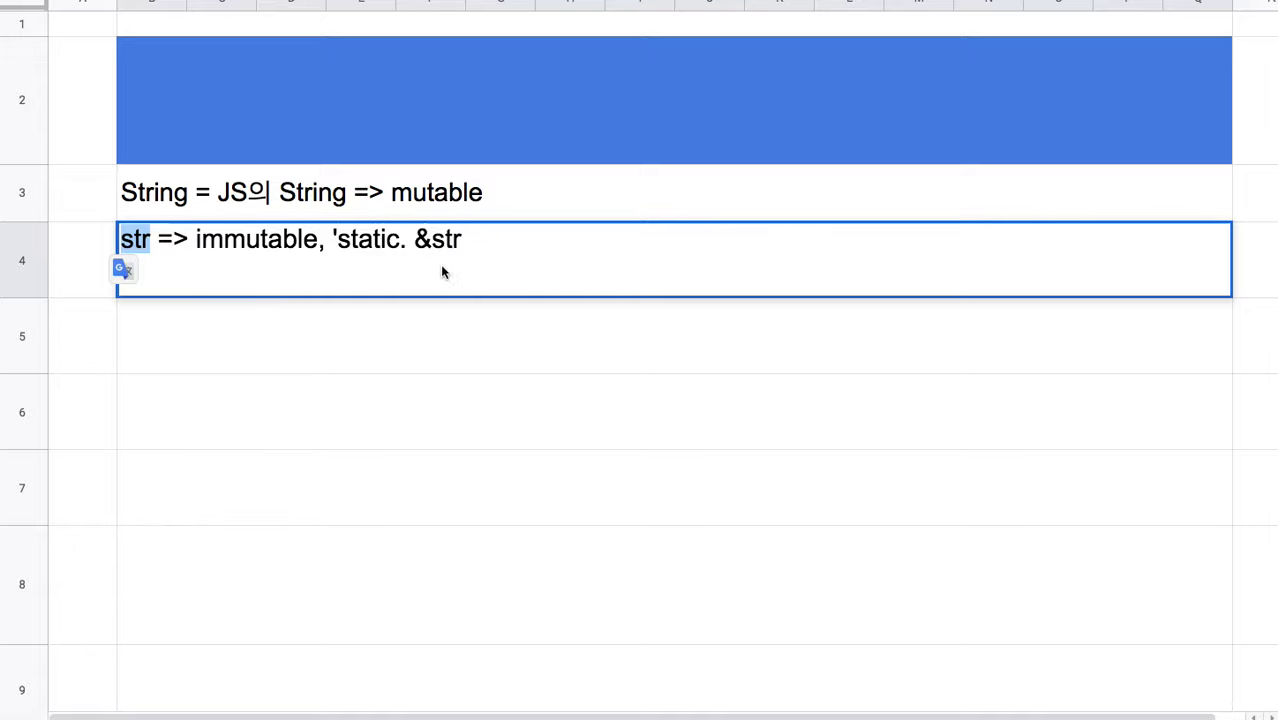
{"action": "left_click_drag", "start_coordinate": [414, 240], "coordinate": [432, 241]}
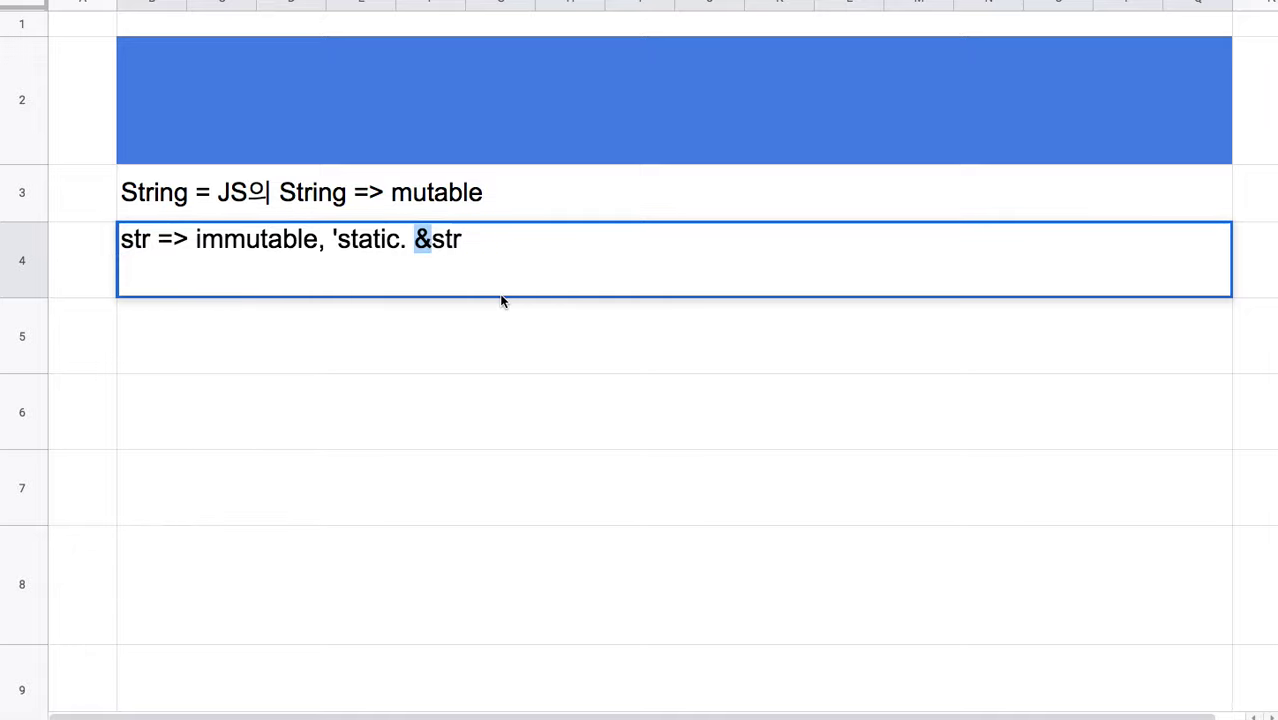
{"action": "left_click_drag", "start_coordinate": [462, 200], "coordinate": [465, 257]}
- Enter the title "Stack and Heap" in the blue merged cell of row 2
{"action": "left_click", "coordinate": [521, 125]}
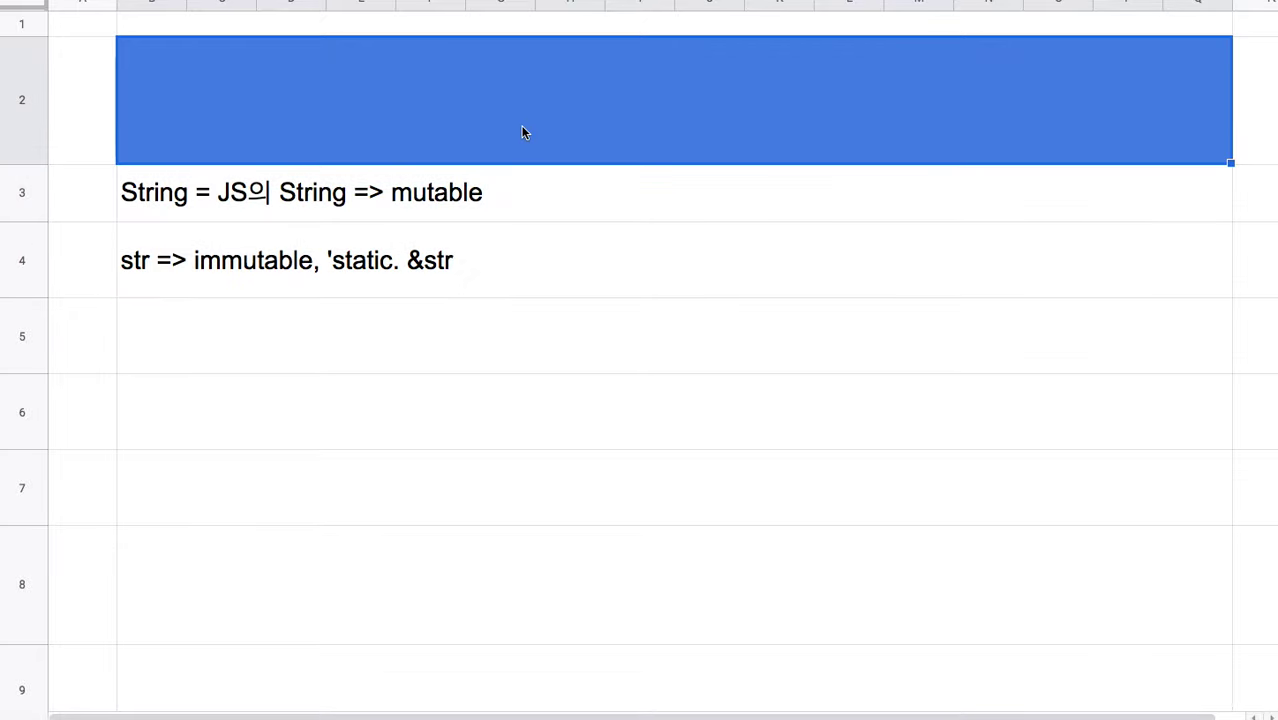
{"action": "type", "text": "Stack and "}
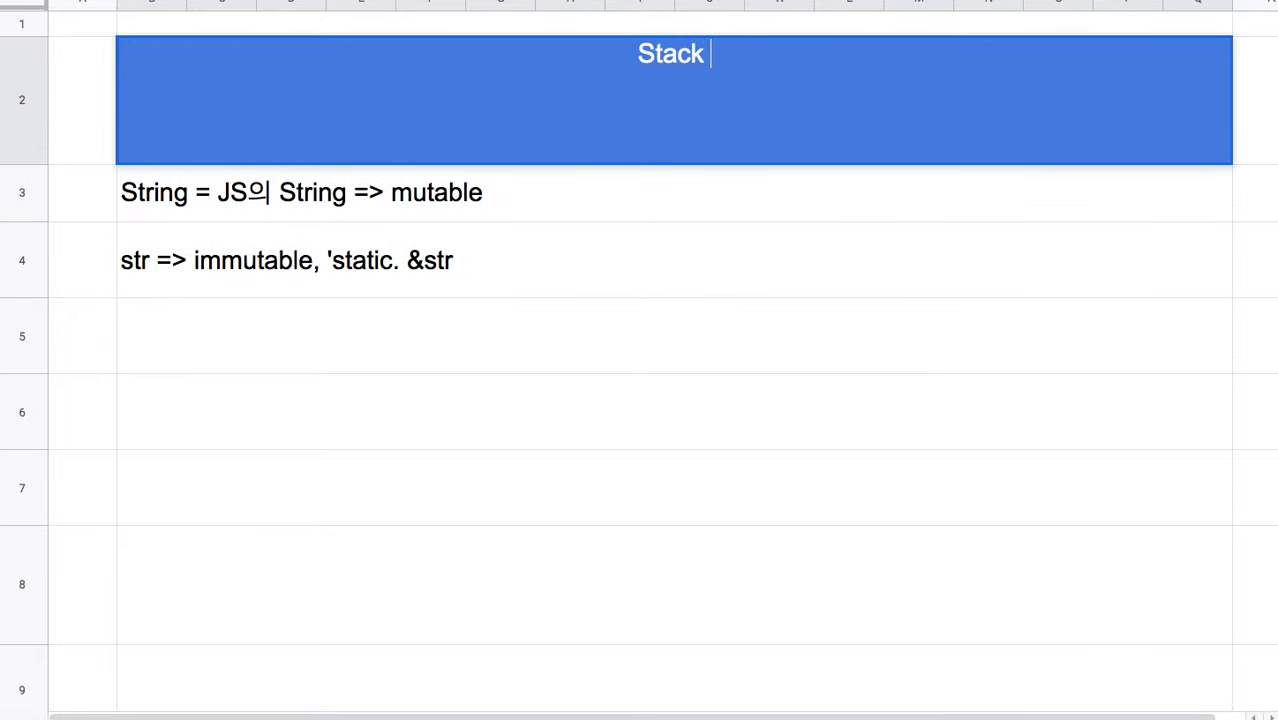
{"action": "type", "text": "Heap"}
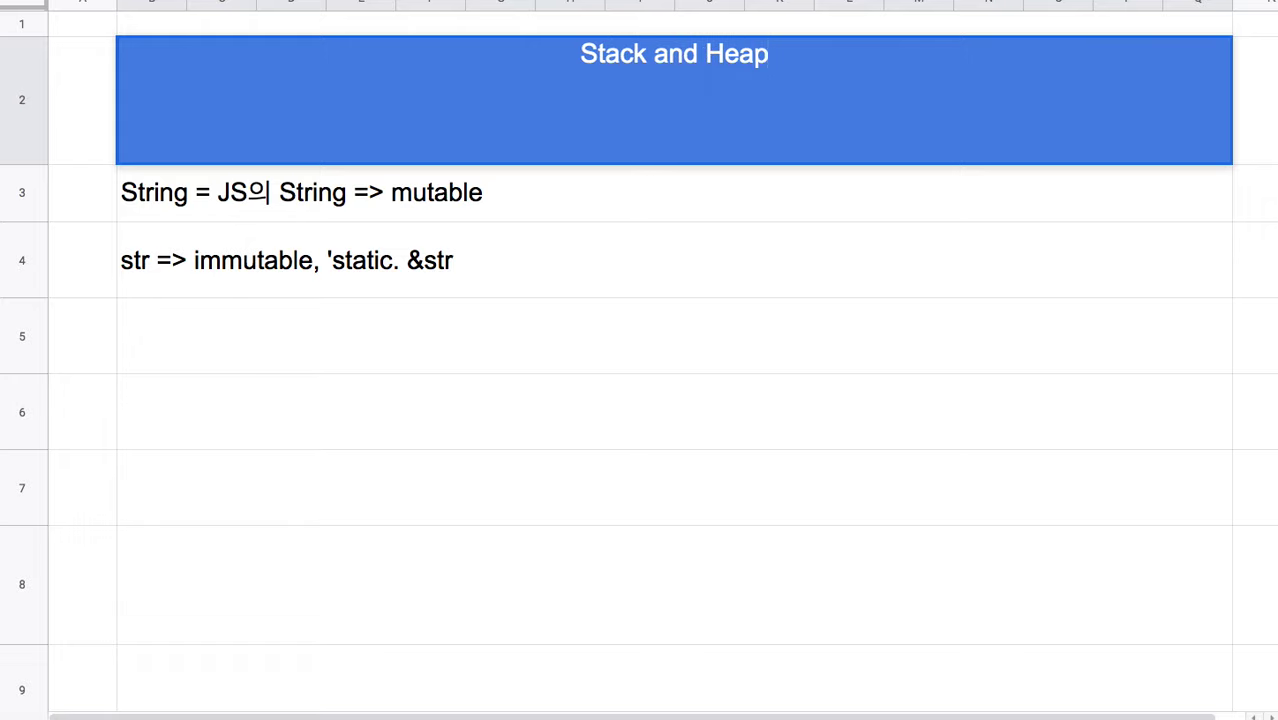
{"action": "left_click", "coordinate": [470, 206]}
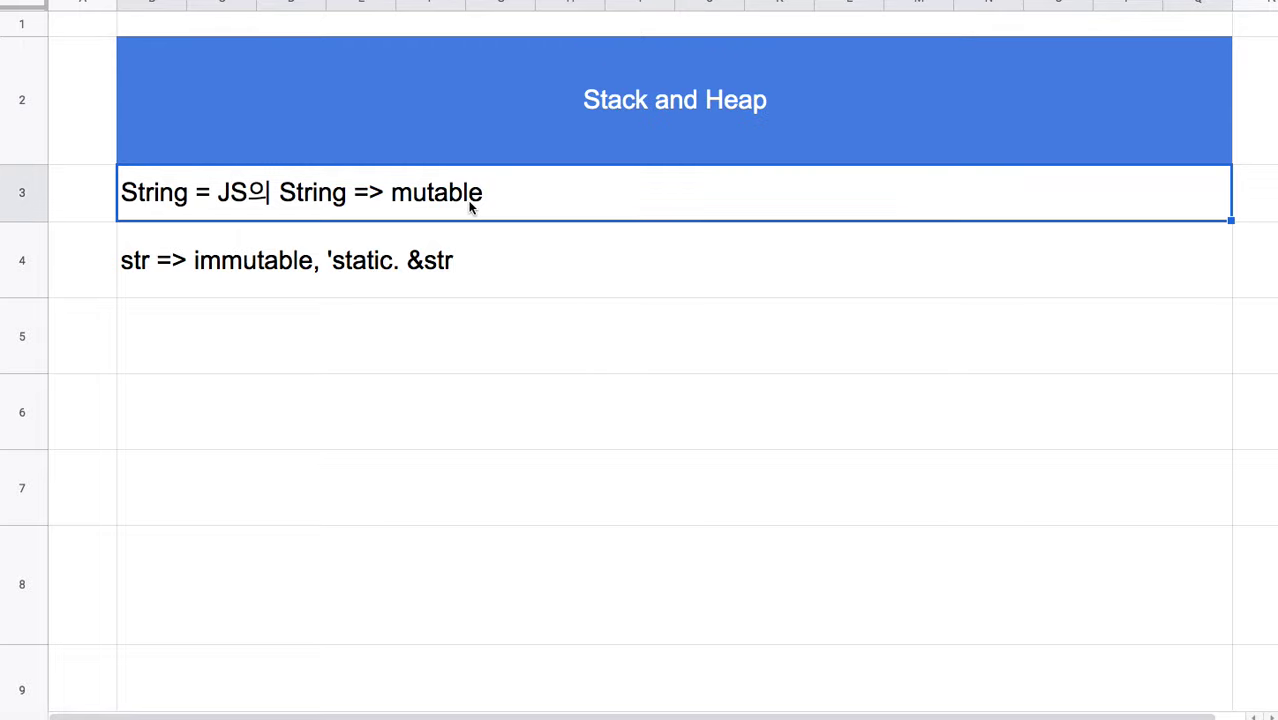
{"action": "left_click", "coordinate": [481, 266]}
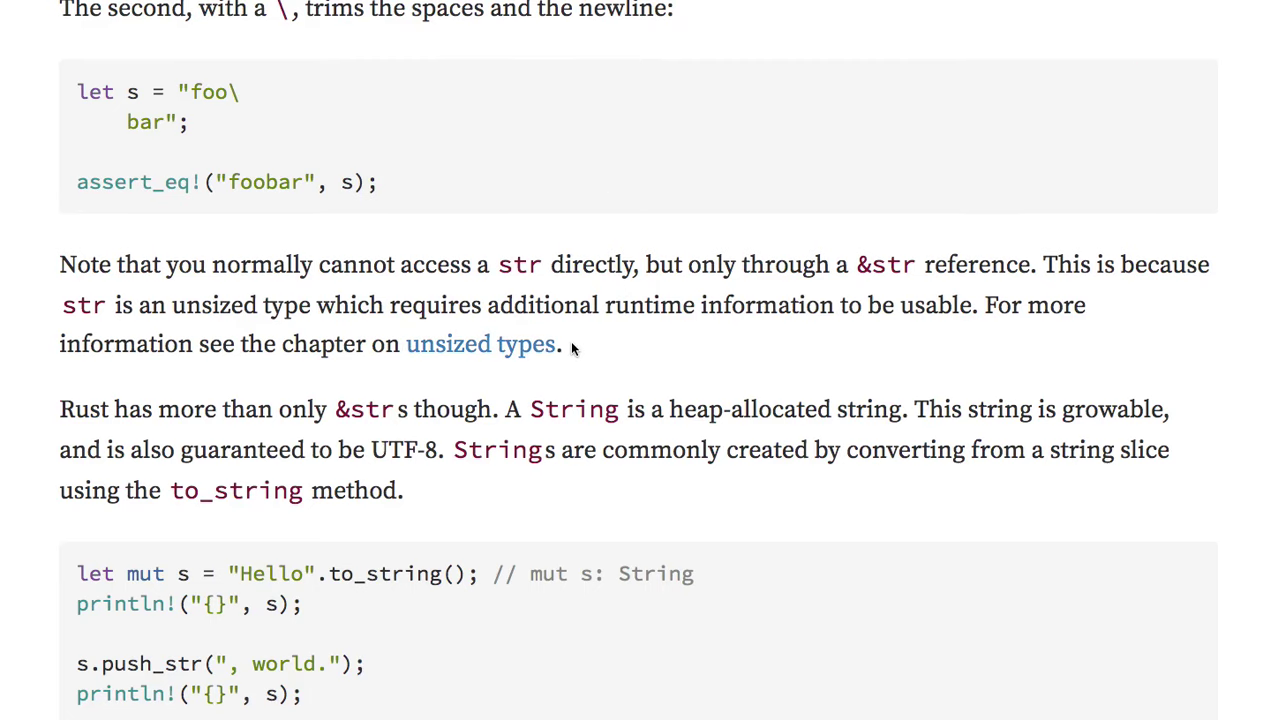
- Copy "unsized types" from the Rust documentation's str note and append it to the row 4 note as "= unsized types"
{"action": "left_click_drag", "start_coordinate": [570, 345], "coordinate": [404, 344]}
{"action": "key", "text": "ctrl+c"}
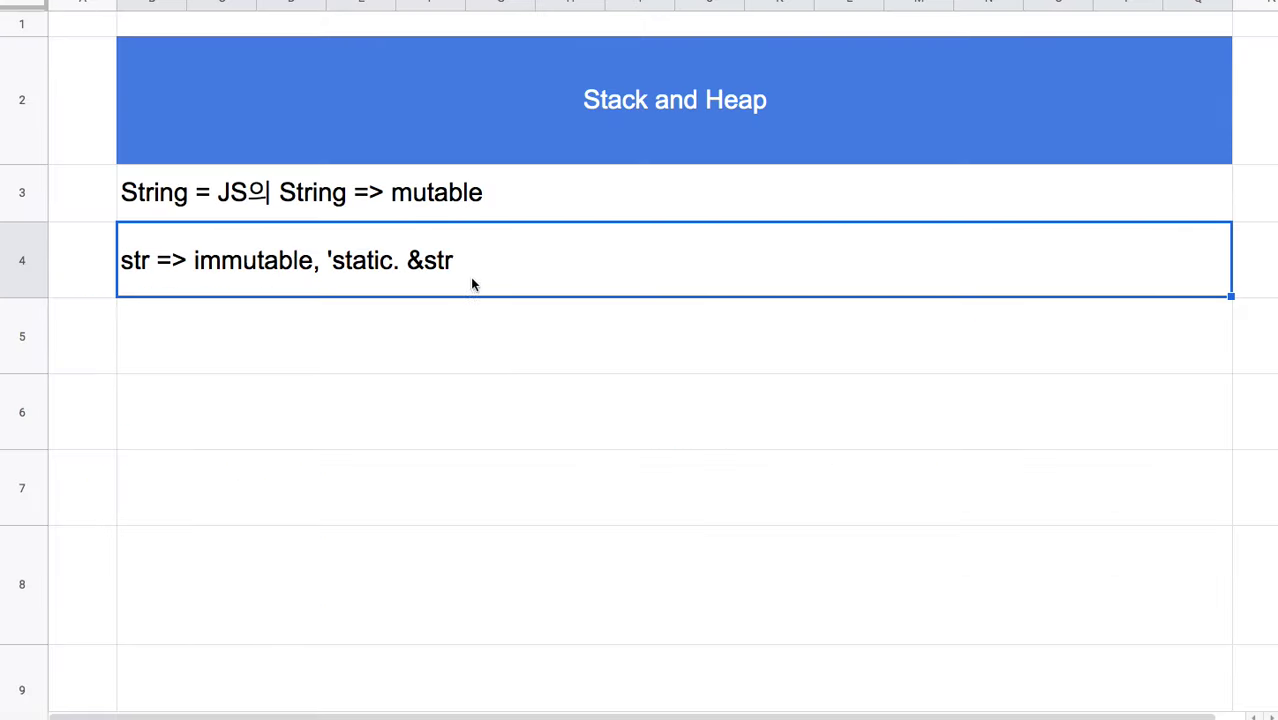
{"action": "double_click", "coordinate": [472, 268]}
{"action": "type", "text": "="}
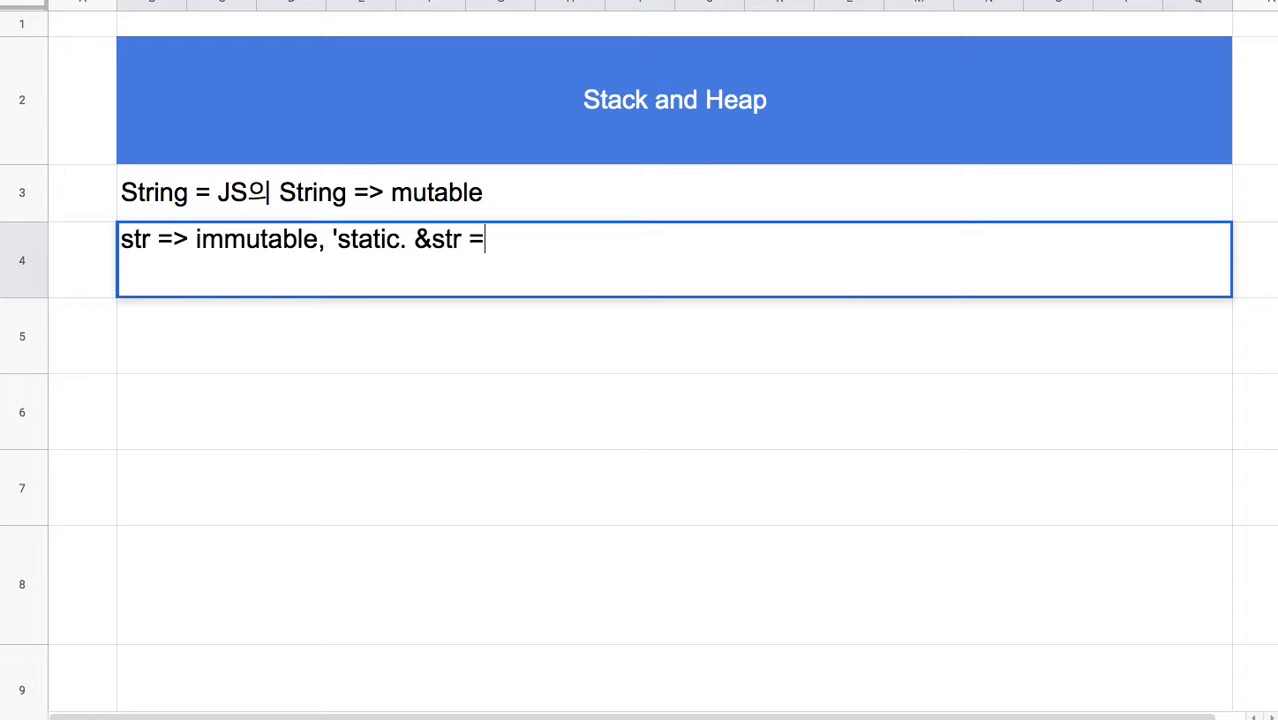
{"action": "key", "text": "ctrl+v"}
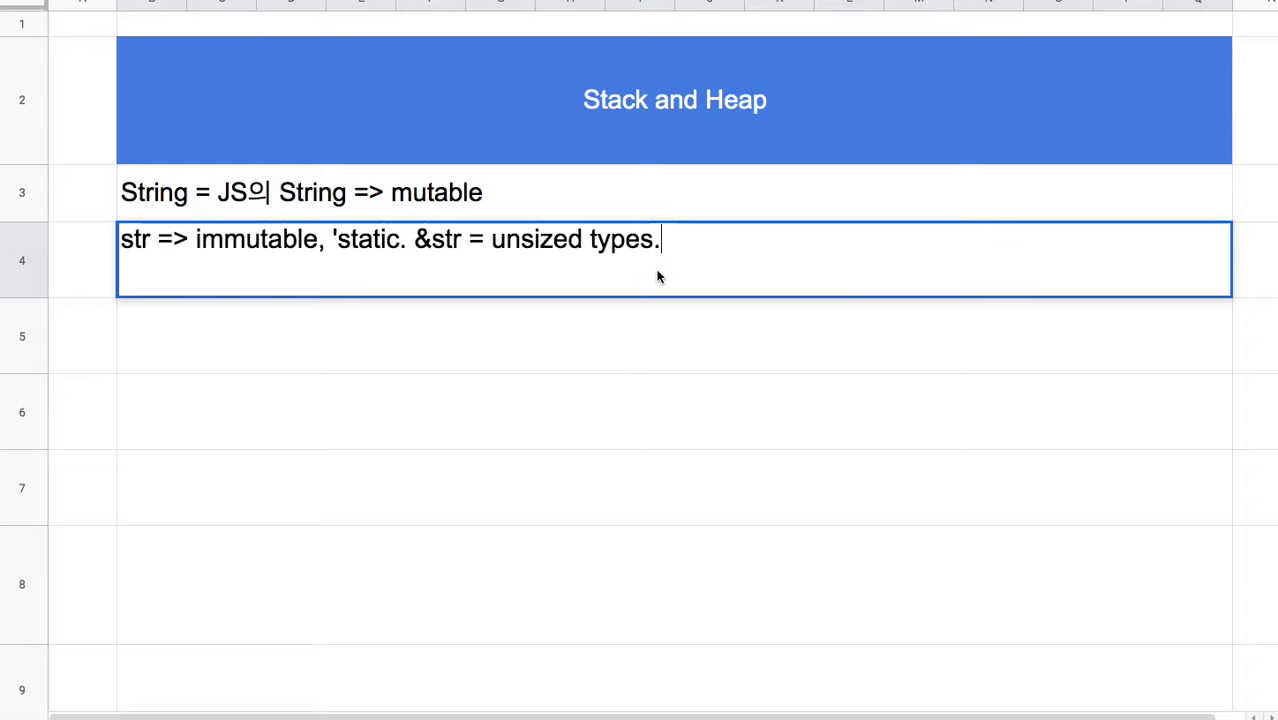
{"action": "key", "text": "BackSpace"}
- Add "(pointer 변수를 저장)" after "unsized types" in the row 4 note
{"action": "left_click_drag", "start_coordinate": [491, 240], "coordinate": [595, 244]}
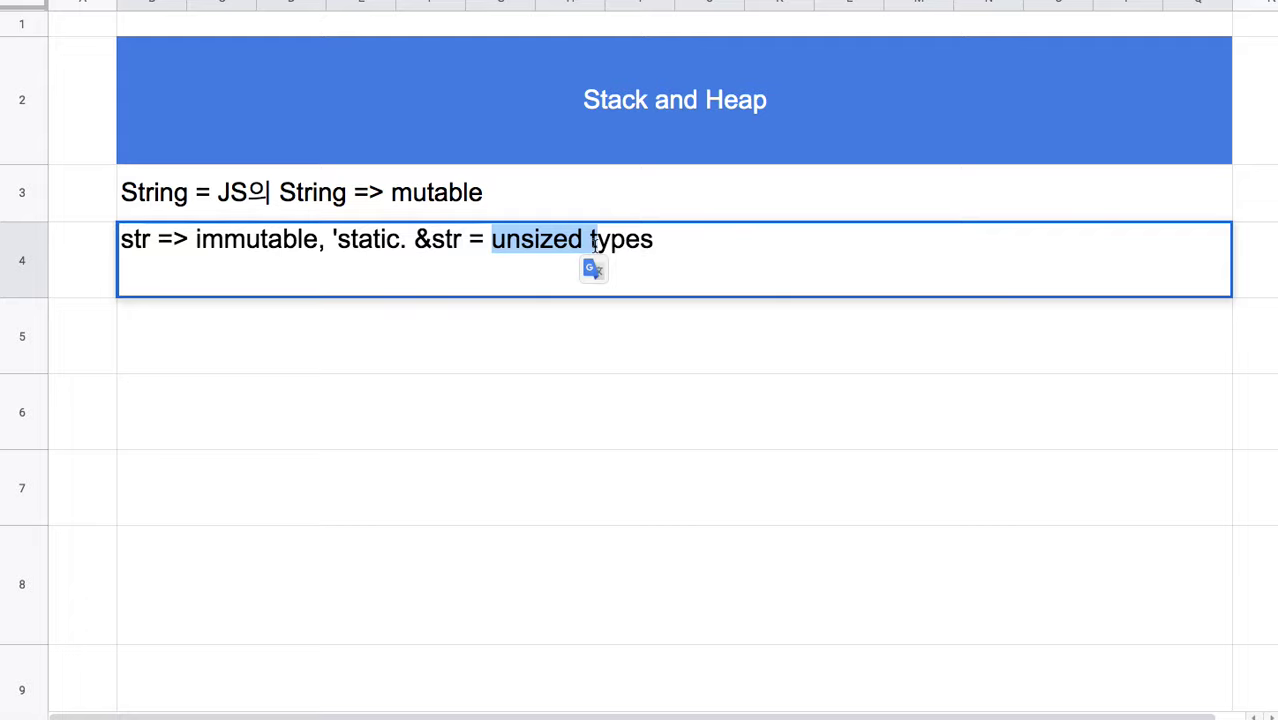
{"action": "left_click", "coordinate": [658, 241]}
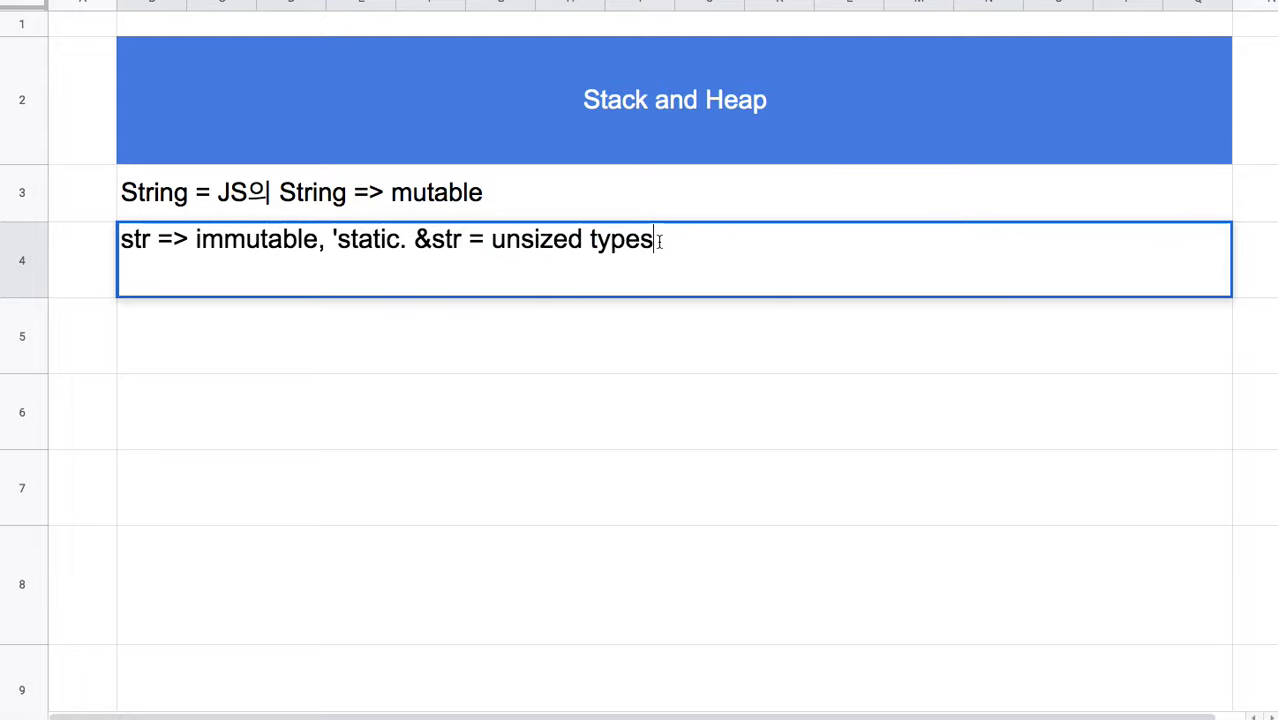
{"action": "left_click_drag", "start_coordinate": [492, 241], "coordinate": [659, 243]}
{"action": "left_click", "coordinate": [659, 243]}
{"action": "type", "text": "(poi"}
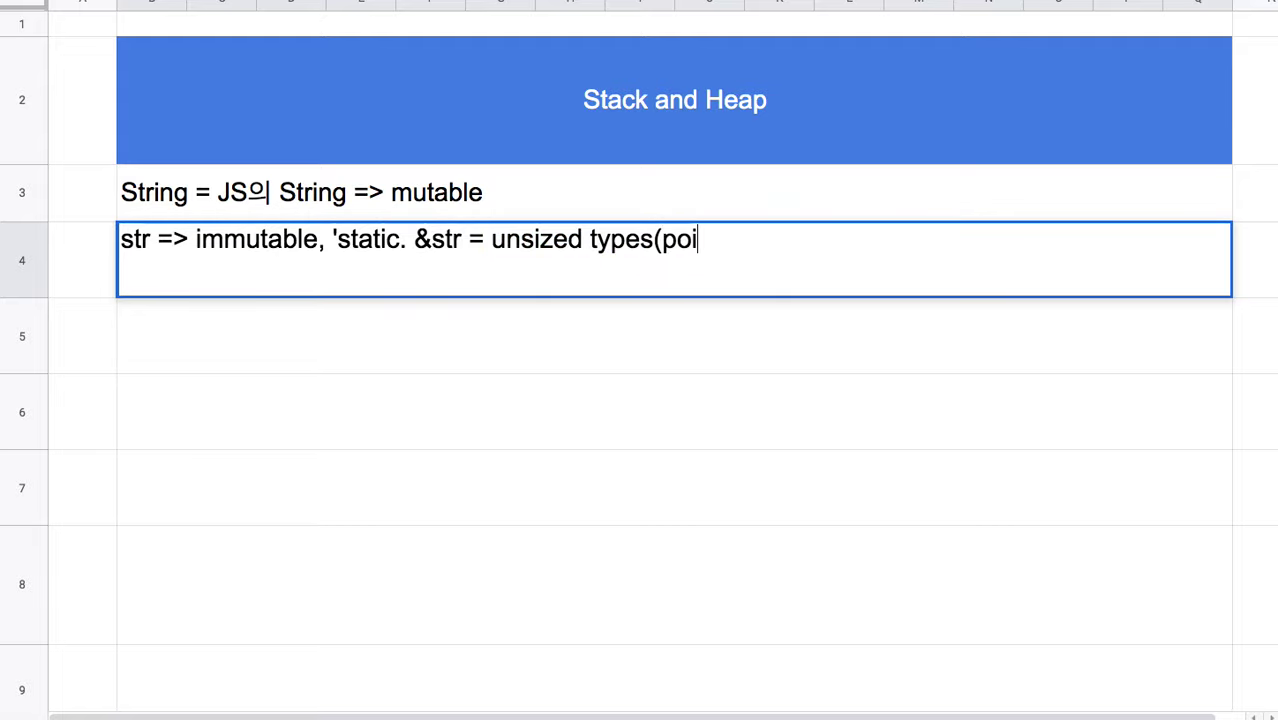
{"action": "type", "text": "nter 벼ㄴ수를 저장"}
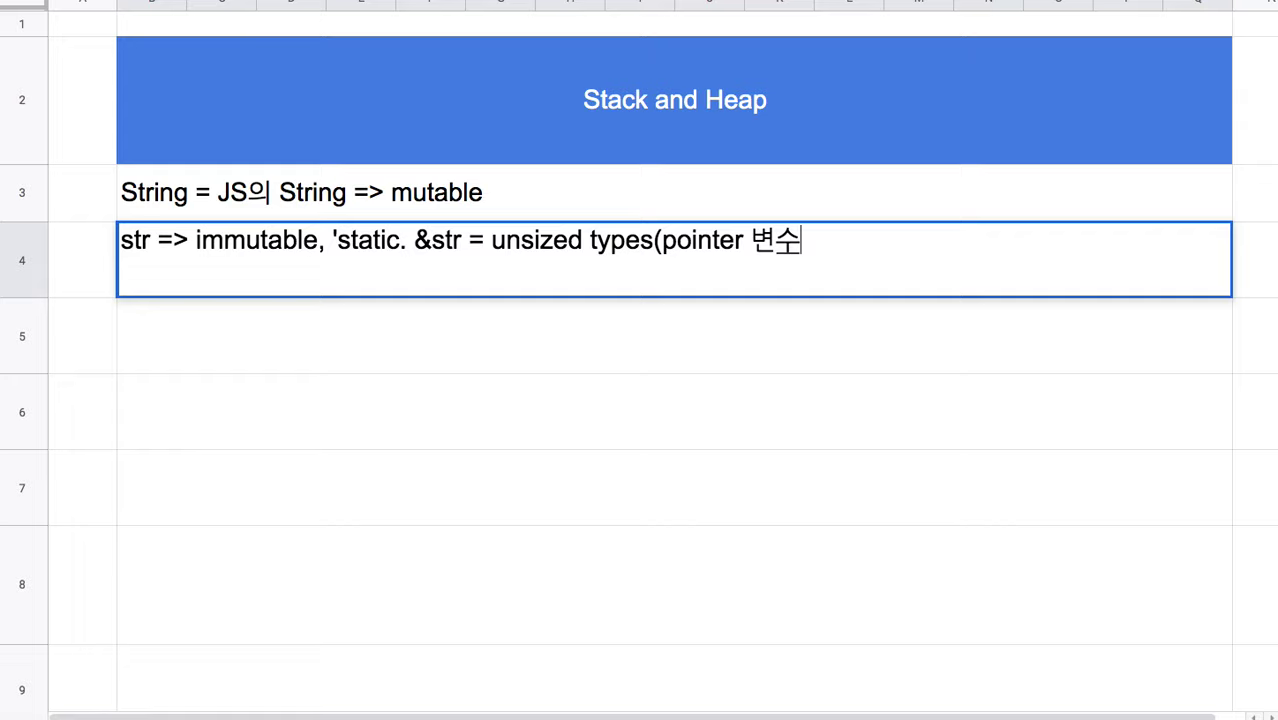
{"action": "type", "text": ")"}
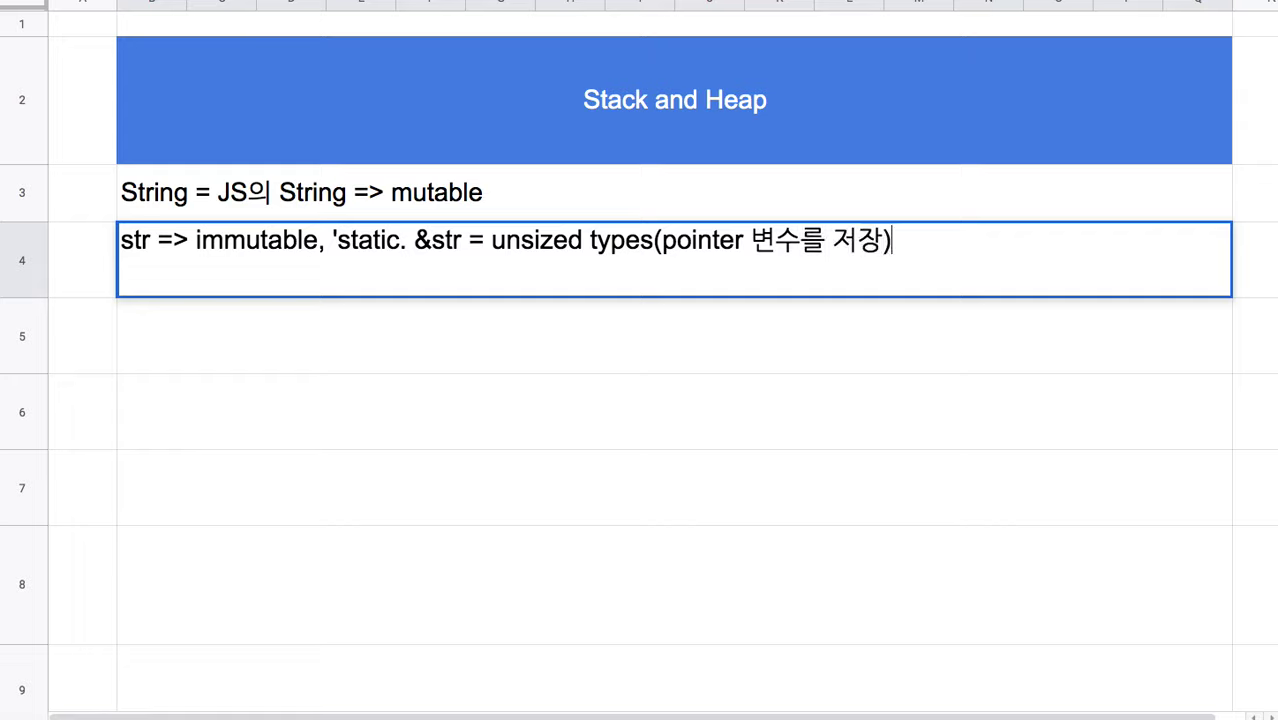
{"action": "left_click_drag", "start_coordinate": [655, 241], "coordinate": [800, 241]}
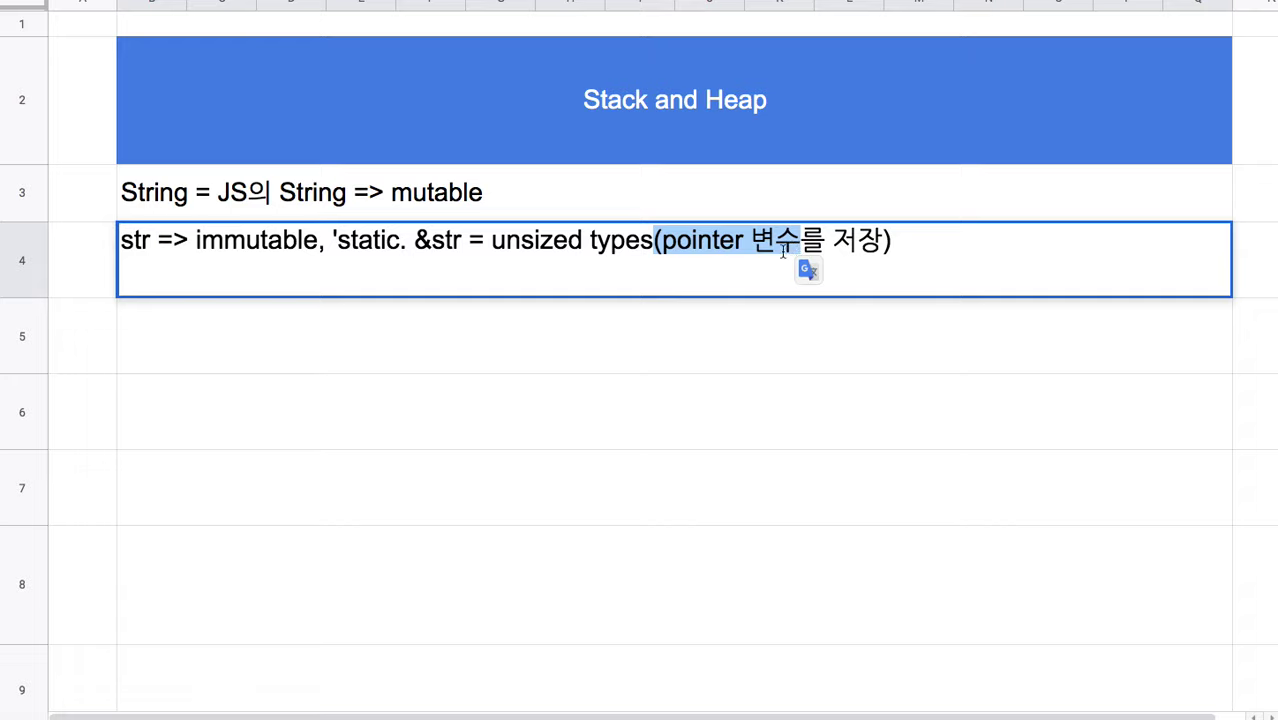
{"action": "left_click", "coordinate": [721, 262]}
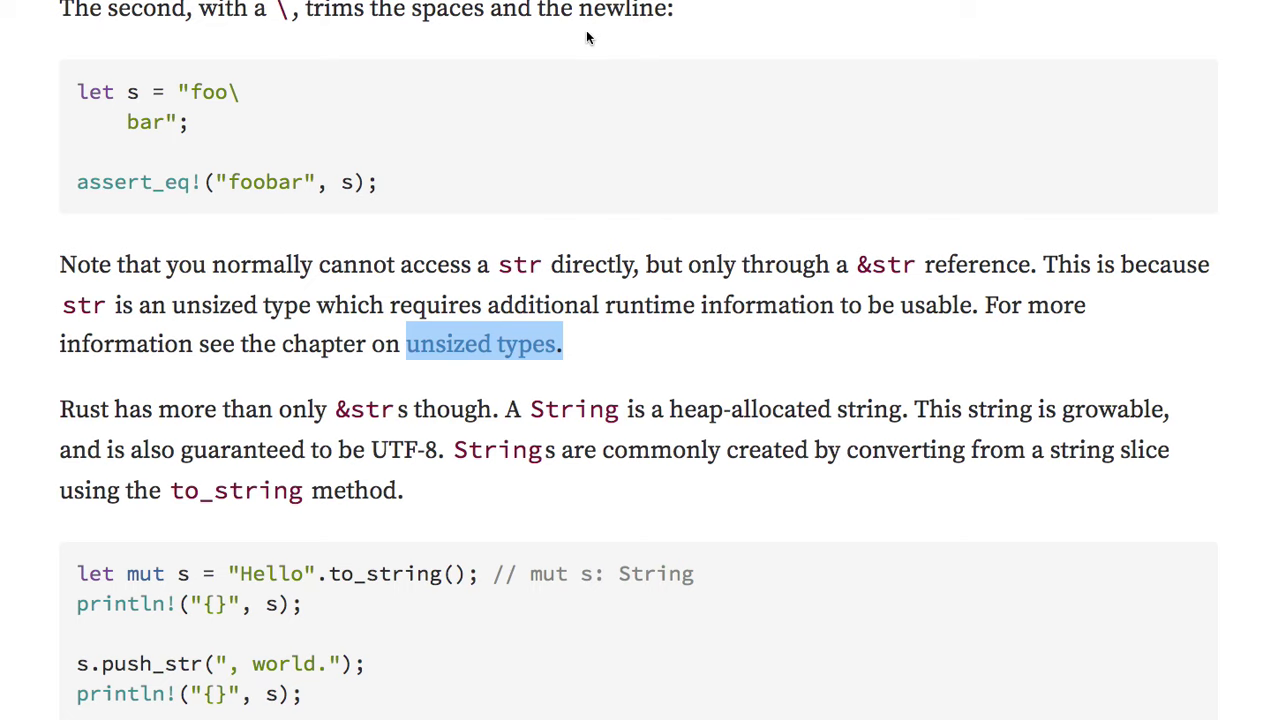
- Examine the documentation's to_string example, relating the "Hello" literal to the &str type in the paragraph on heap-allocated Strings
{"action": "scroll", "coordinate": [586, 37], "scroll_direction": "down", "scroll_amount": 3}
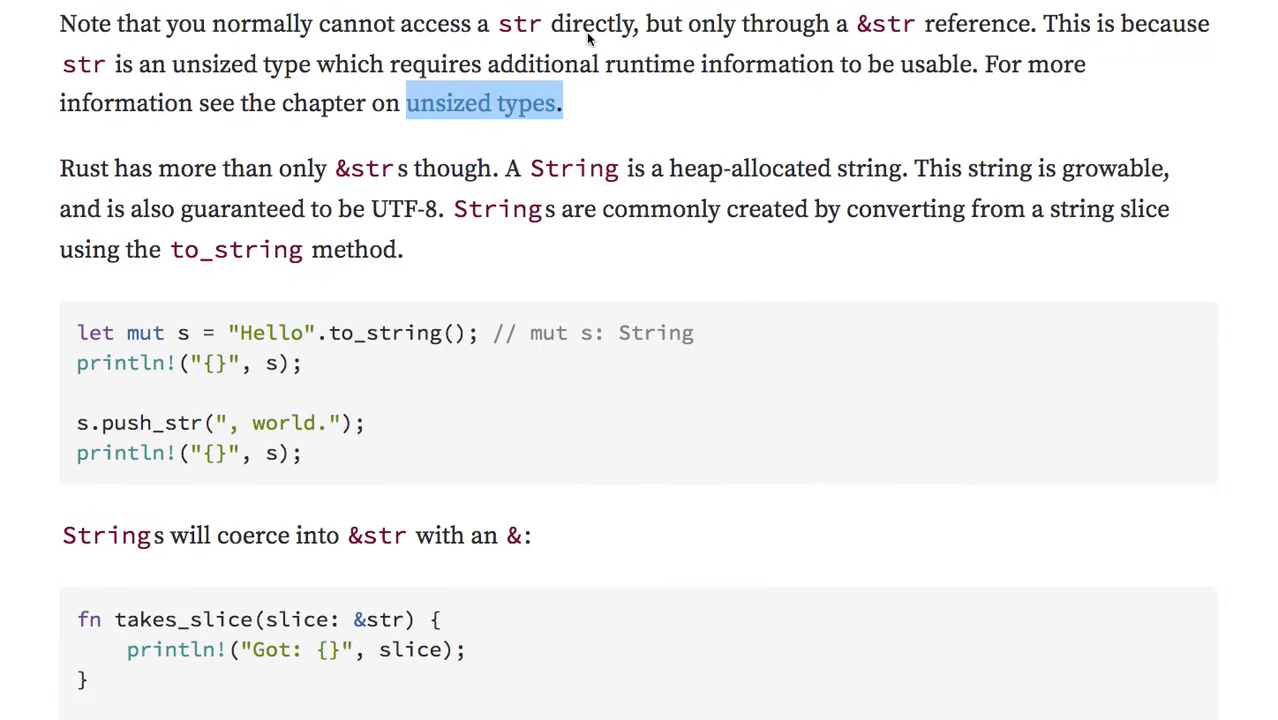
{"action": "mouse_move", "coordinate": [358, 338]}
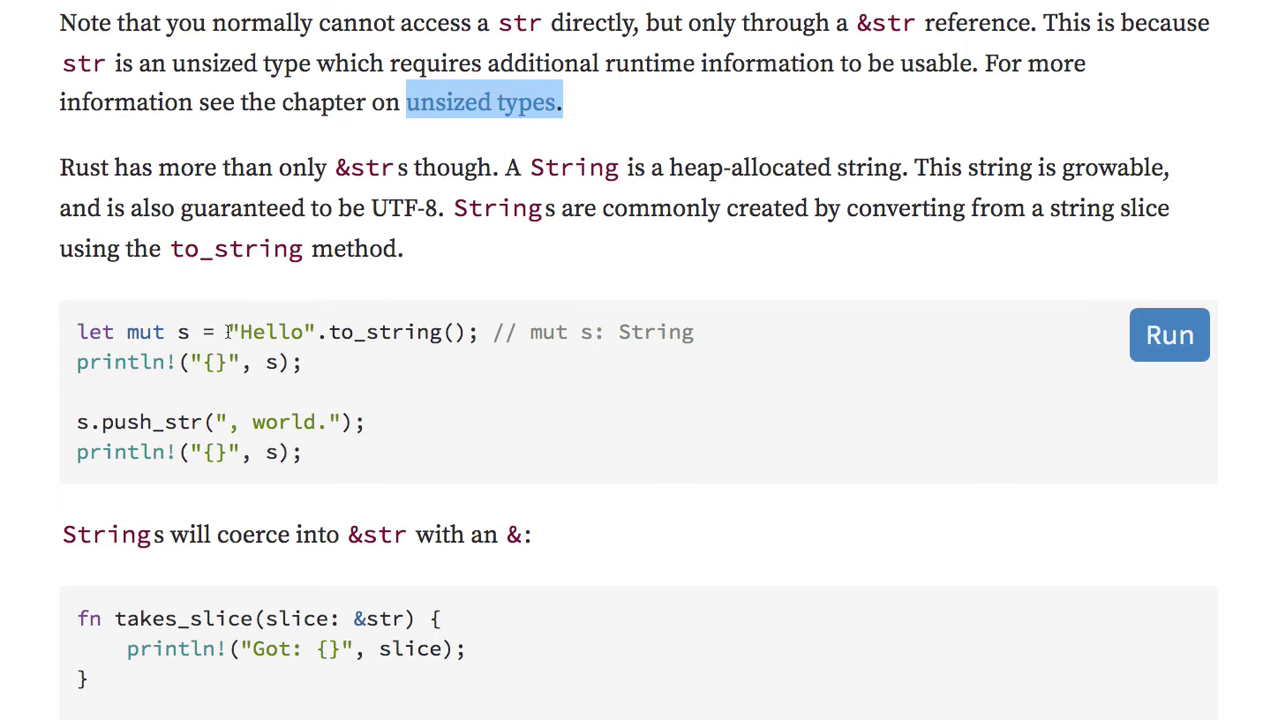
{"action": "left_click_drag", "start_coordinate": [228, 331], "coordinate": [317, 331]}
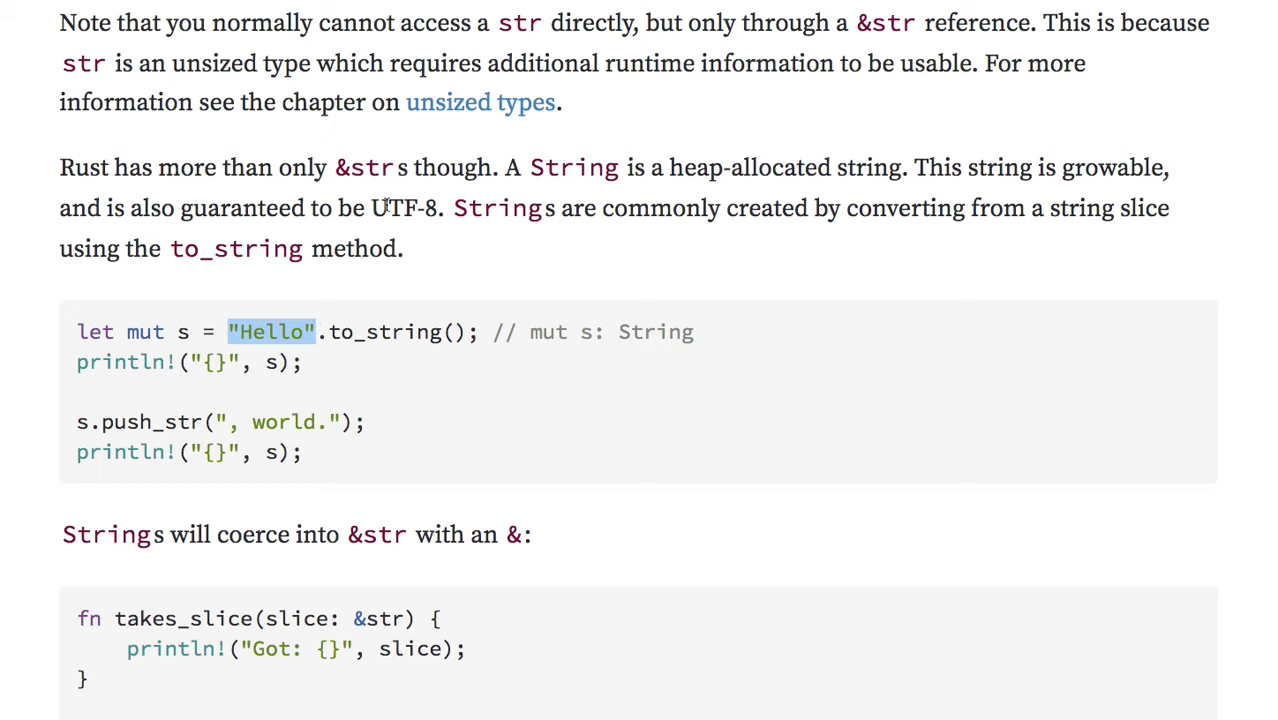
{"action": "left_click_drag", "start_coordinate": [350, 168], "coordinate": [395, 168]}
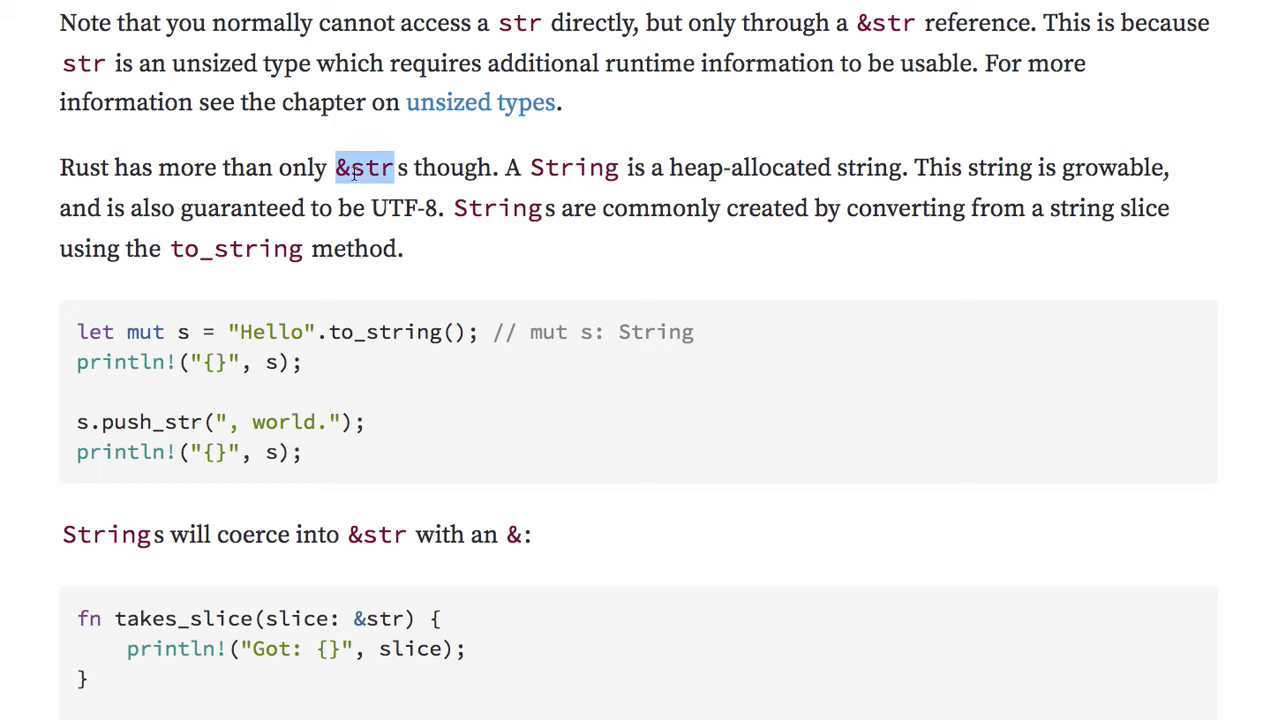
{"action": "left_click_drag", "start_coordinate": [350, 168], "coordinate": [390, 170]}
{"action": "left_click_drag", "start_coordinate": [228, 332], "coordinate": [316, 338]}
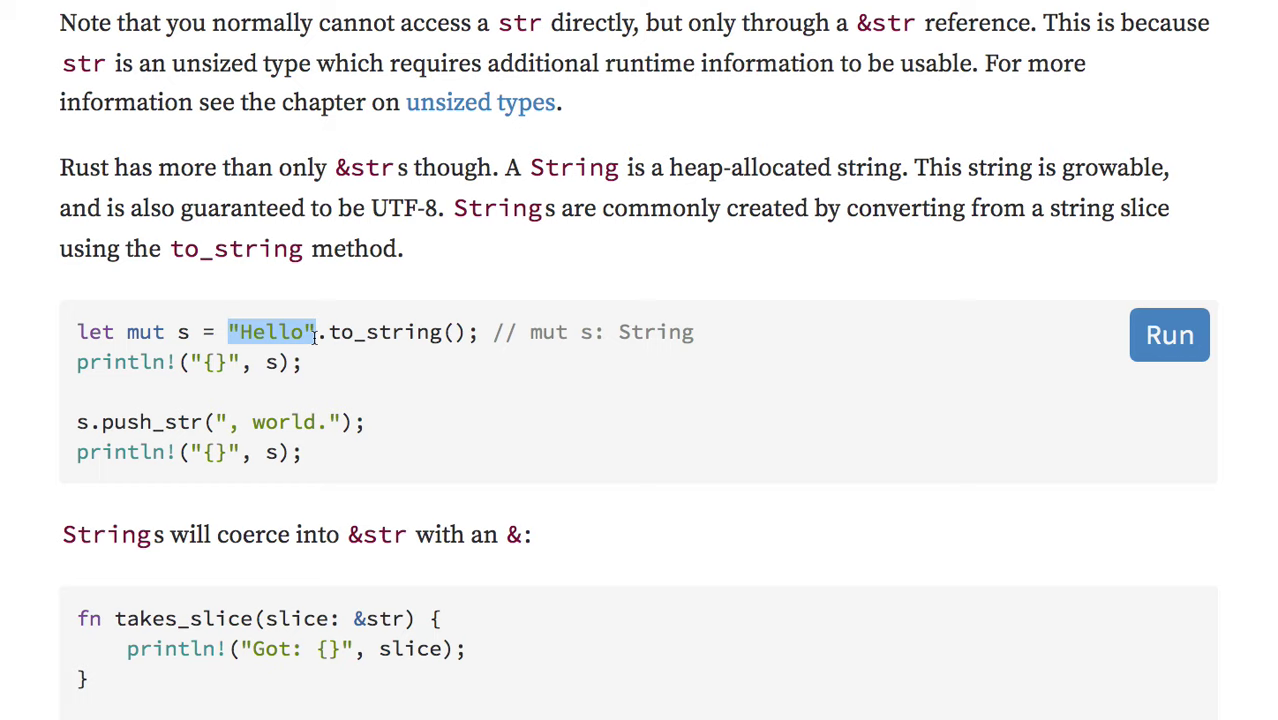
{"action": "left_click_drag", "start_coordinate": [336, 170], "coordinate": [391, 171]}
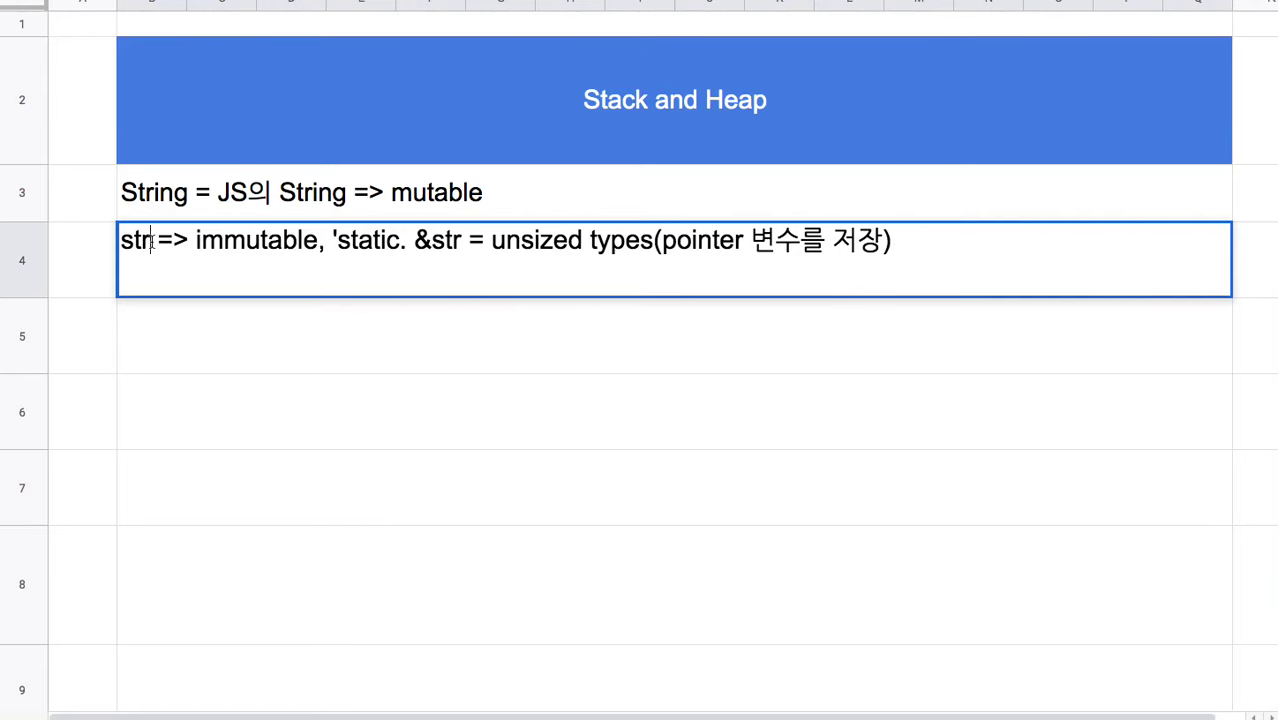
- Enter "str vs. &str" as a new note in the merged cell of row 5
{"action": "left_click", "coordinate": [177, 324]}
{"action": "type", "text": "ㄴㅅㄱ"}
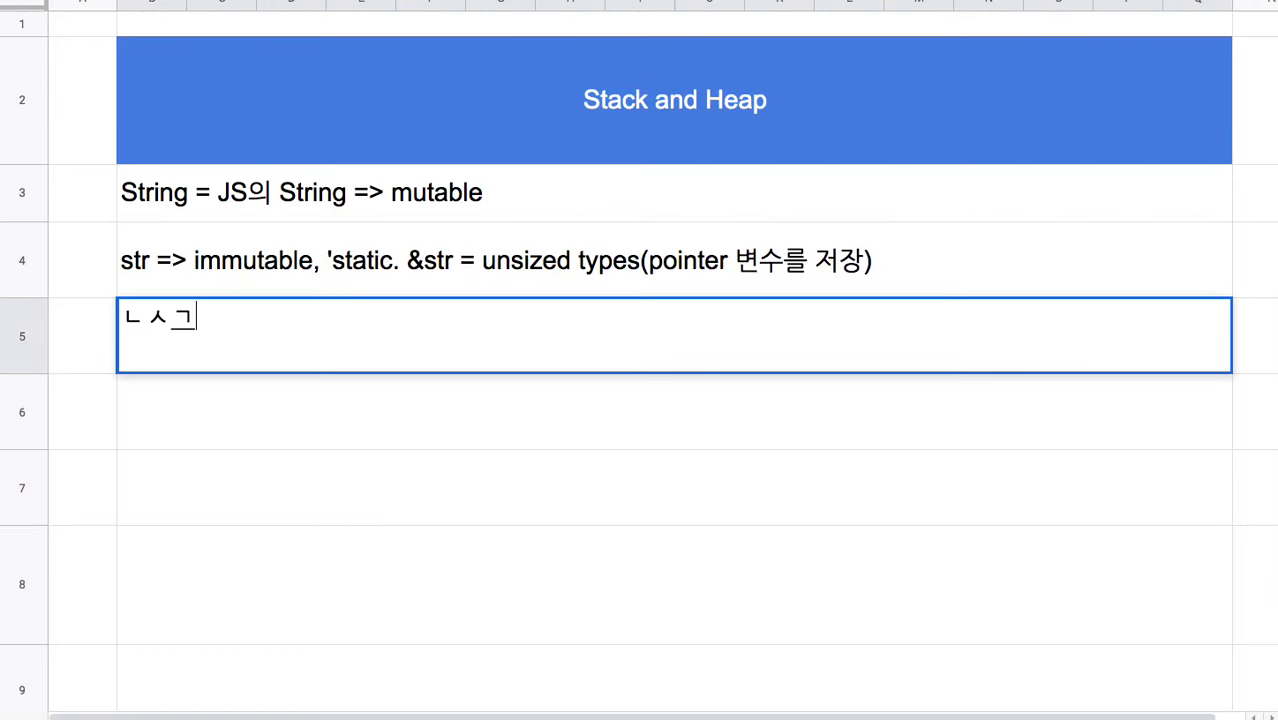
{"action": "key", "text": "BackSpace"}
{"action": "key", "text": "BackSpace"}
{"action": "key", "text": "BackSpace"}
{"action": "type", "text": "str"}
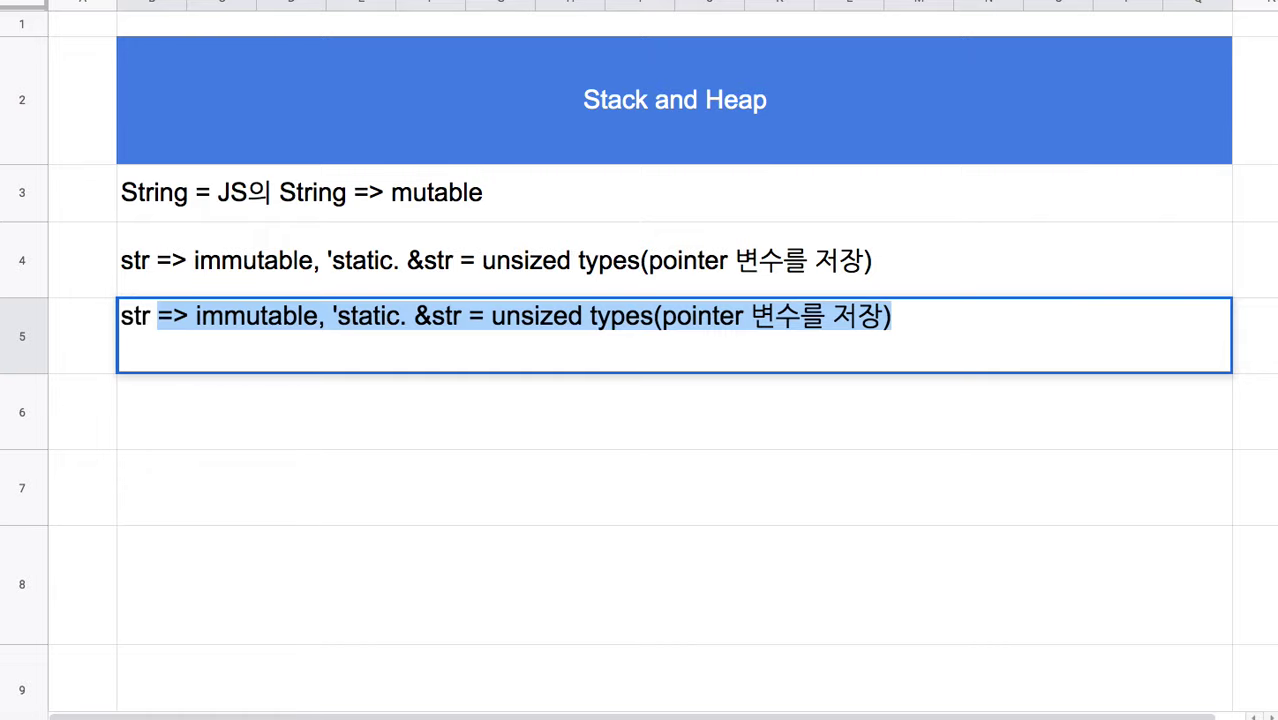
{"action": "type", "text": " vs"}
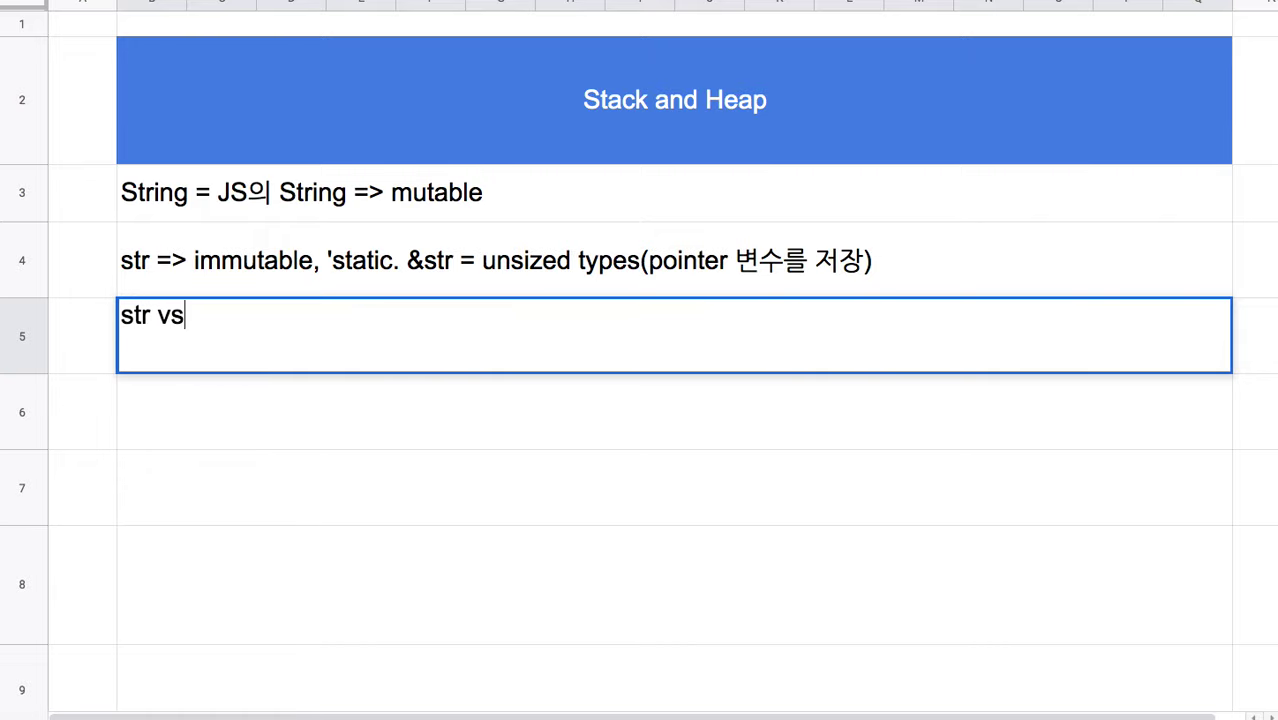
{"action": "type", "text": ". &str"}
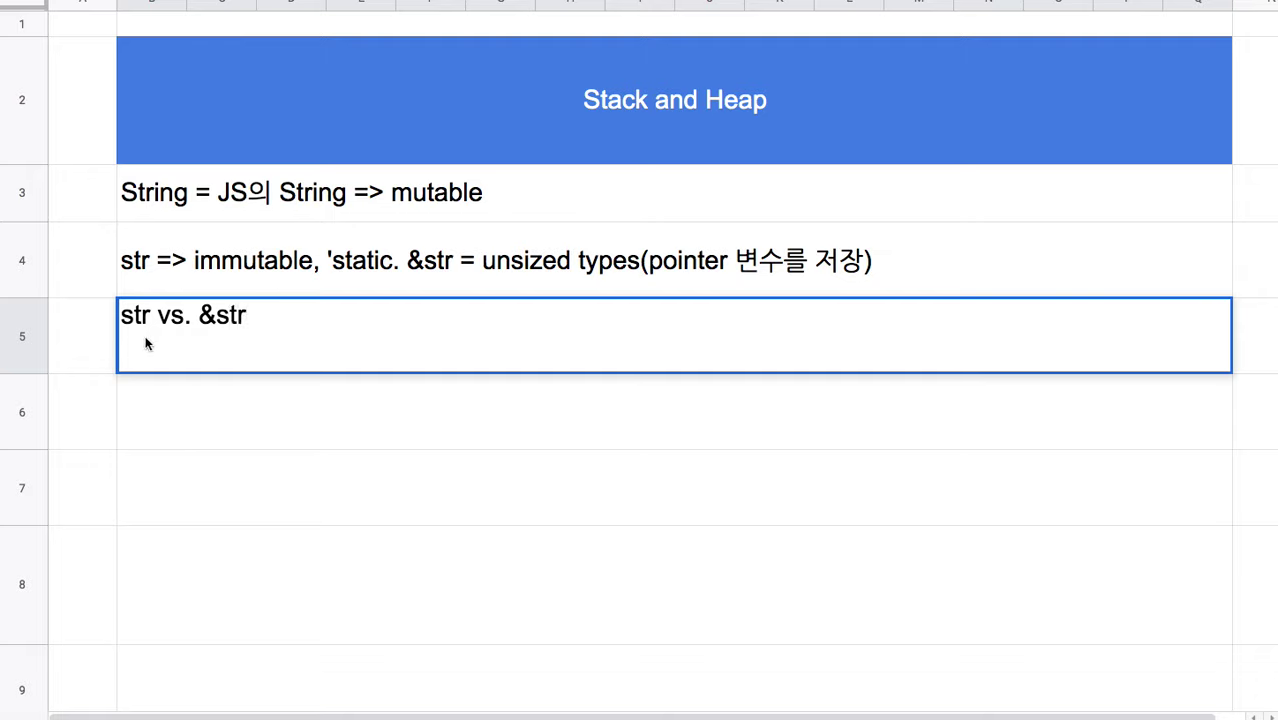
- Point out "str" and the "&" in the row 5 note, and append "=> string slice" to it
{"action": "left_click_drag", "start_coordinate": [151, 316], "coordinate": [122, 316]}
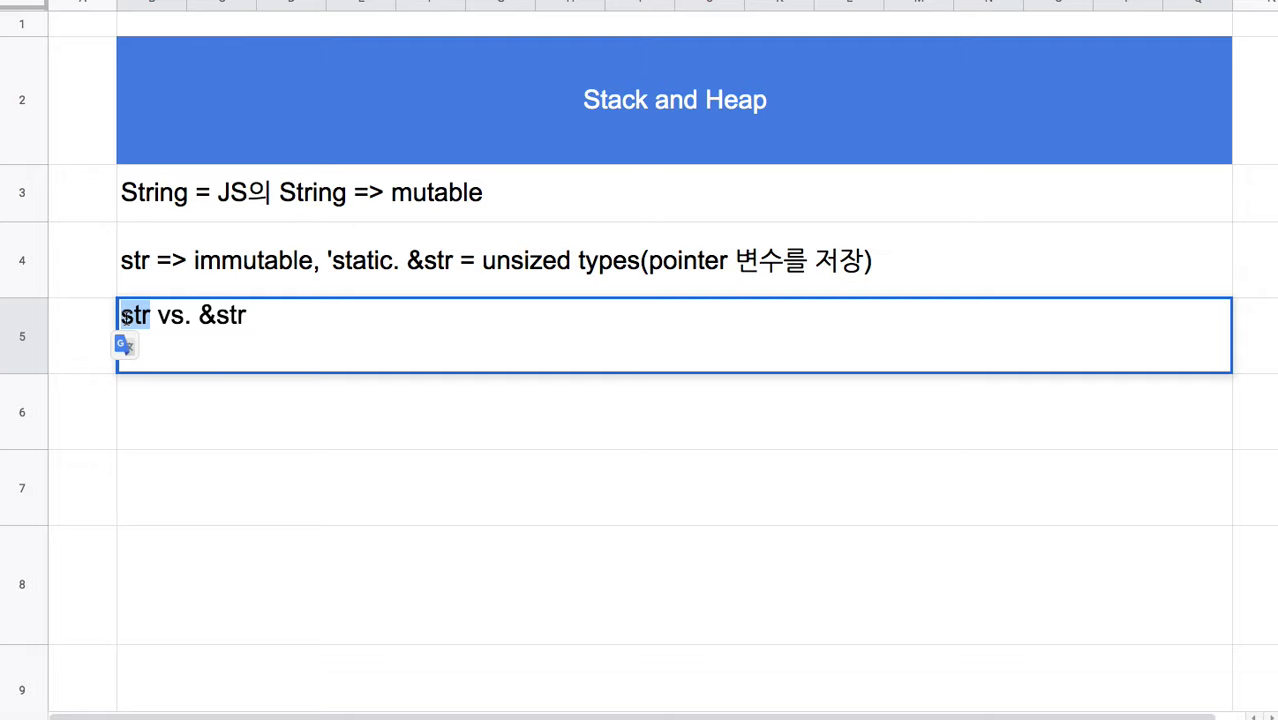
{"action": "left_click_drag", "start_coordinate": [199, 316], "coordinate": [216, 316]}
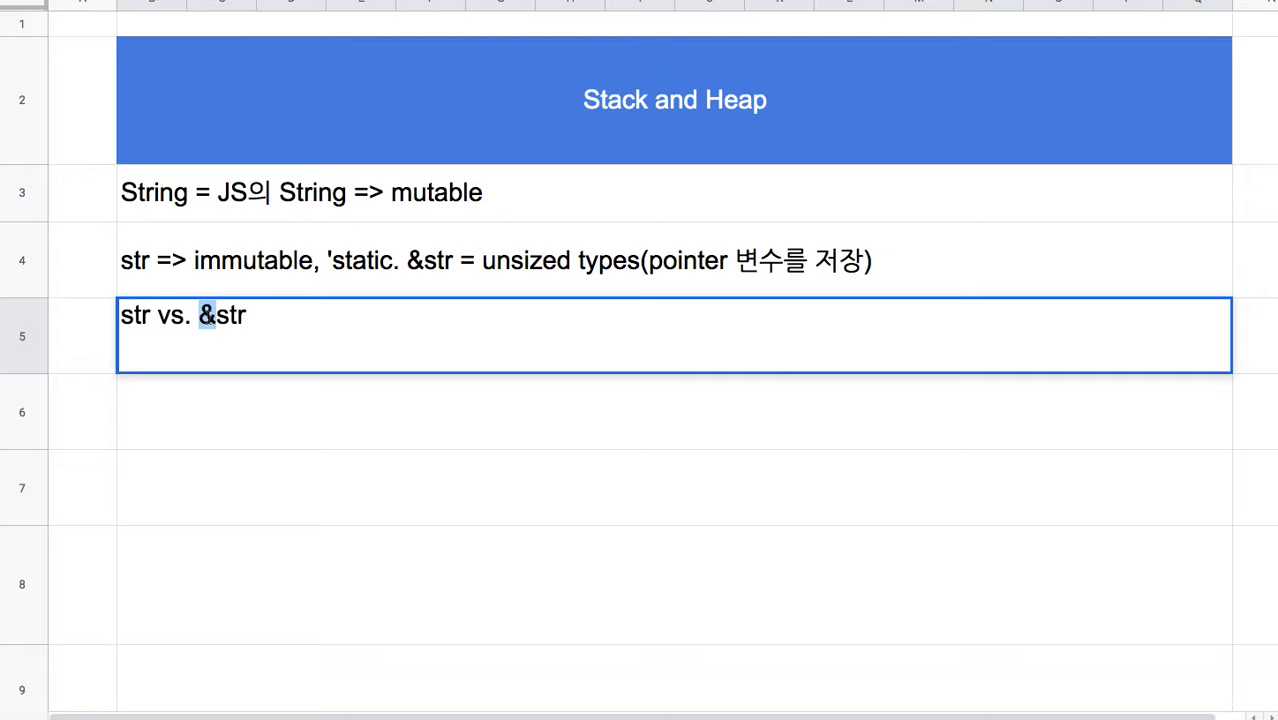
{"action": "left_click", "coordinate": [281, 321]}
{"action": "type", "text": "=> "}
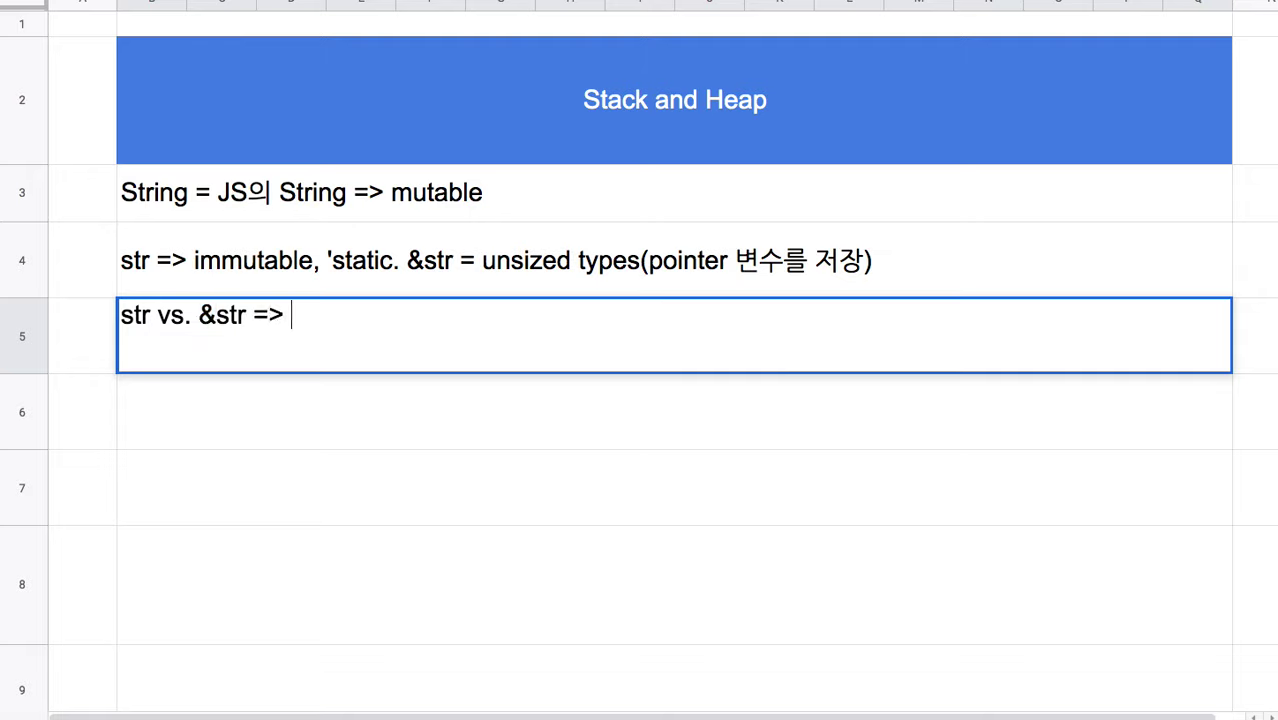
{"action": "type", "text": "string sl"}
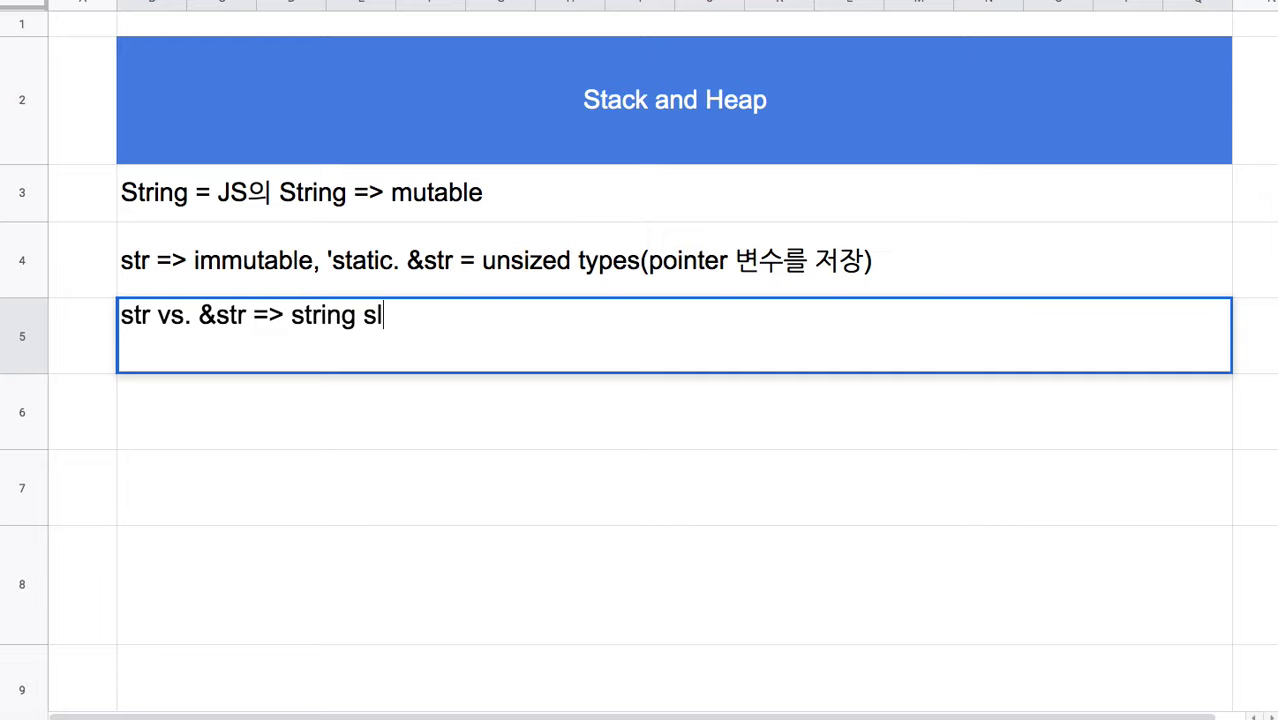
{"action": "type", "text": "ice"}
- Write "Strin => string" as the beginning of a note in the merged cell of row 6
{"action": "left_click", "coordinate": [250, 422]}
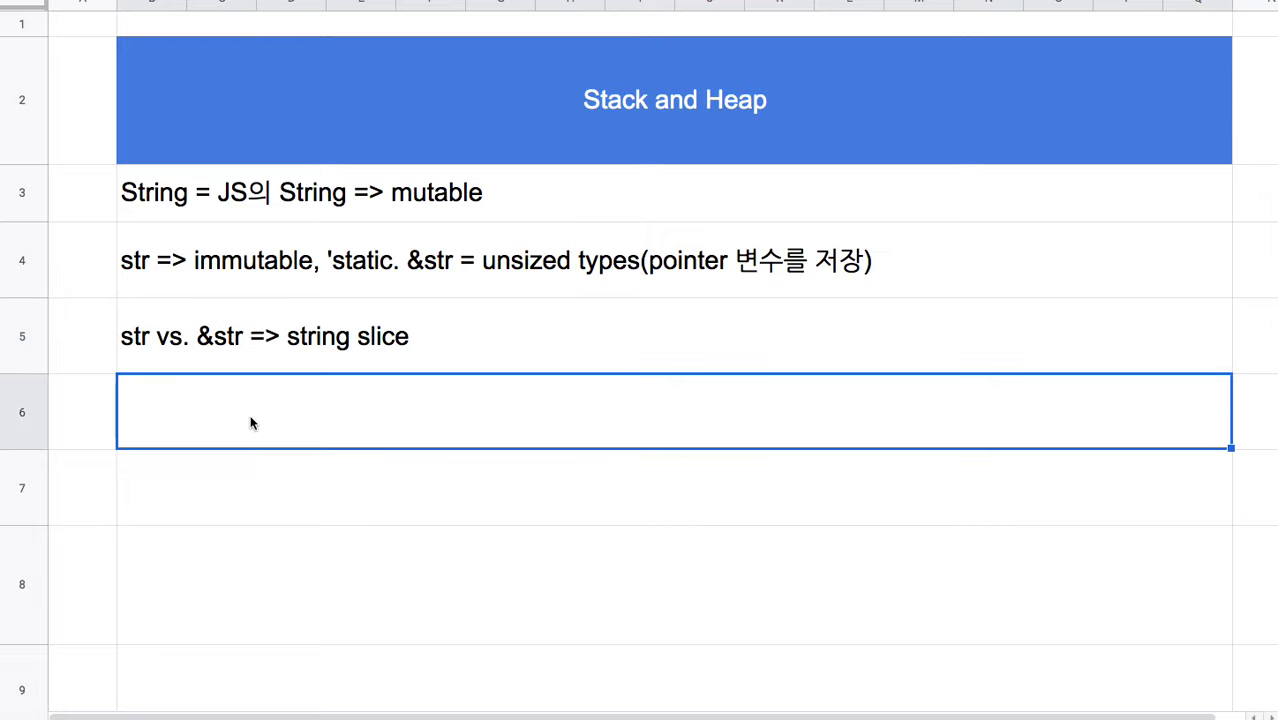
{"action": "type", "text": "Sy"}
{"action": "key", "text": "BackSpace"}
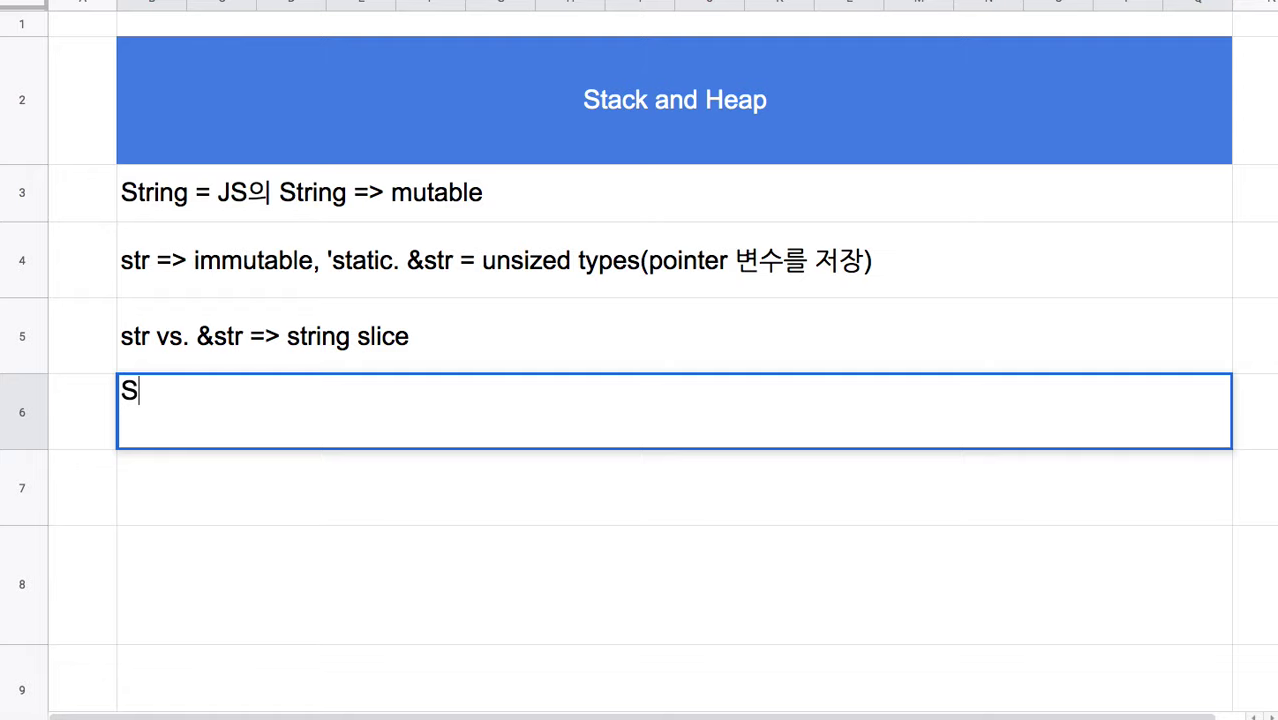
{"action": "type", "text": "trin => string"}
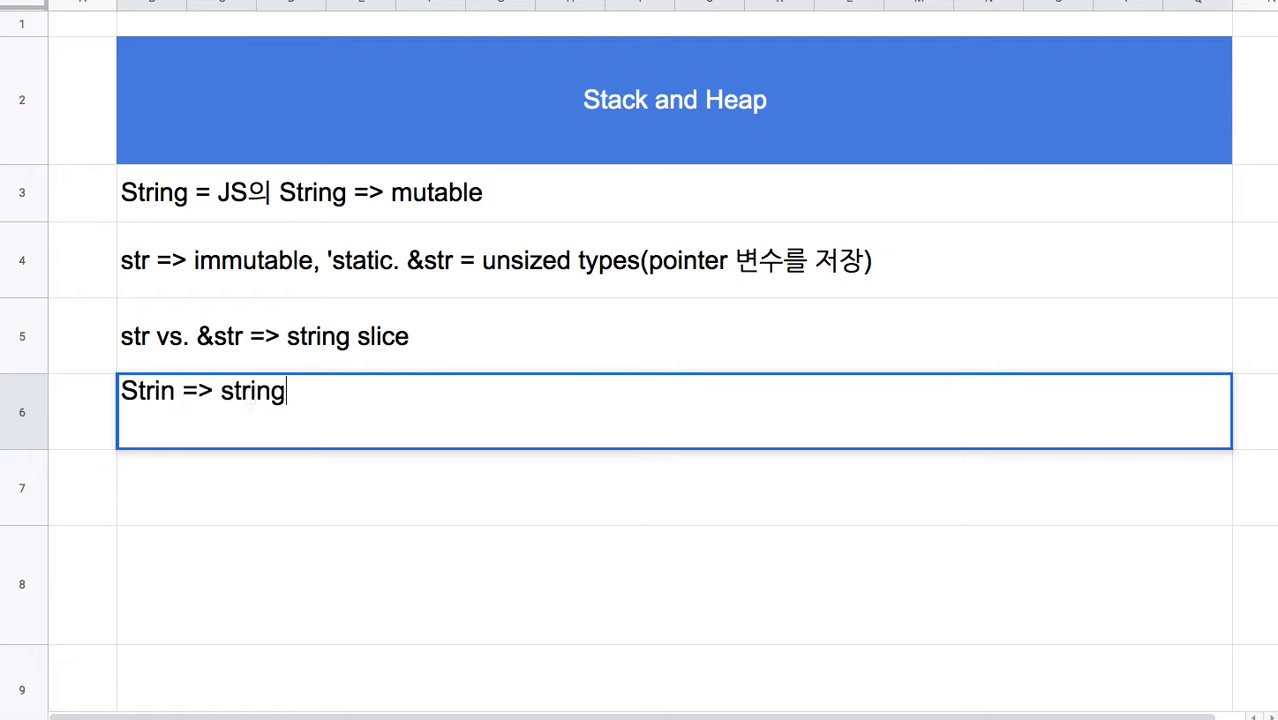